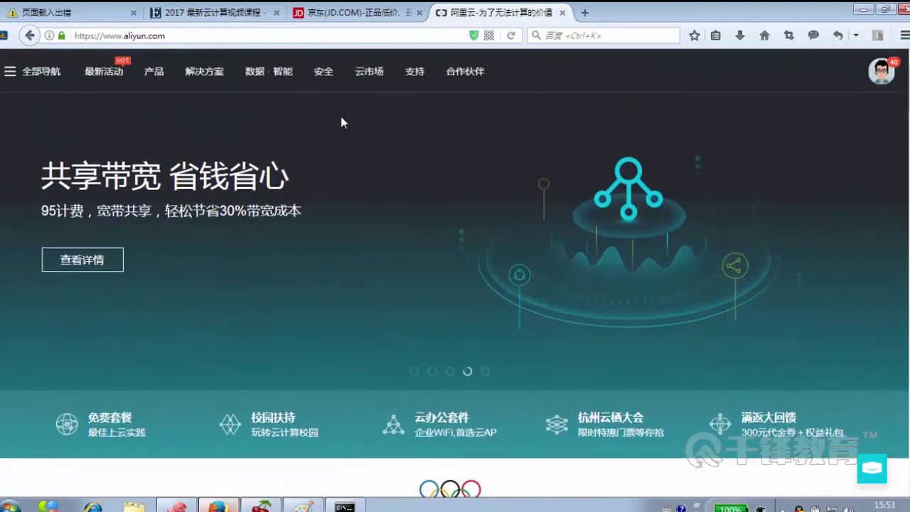
- Show the Aliyun product catalogue from the 产品 menu in the top navigation
mouse_move(151, 72)
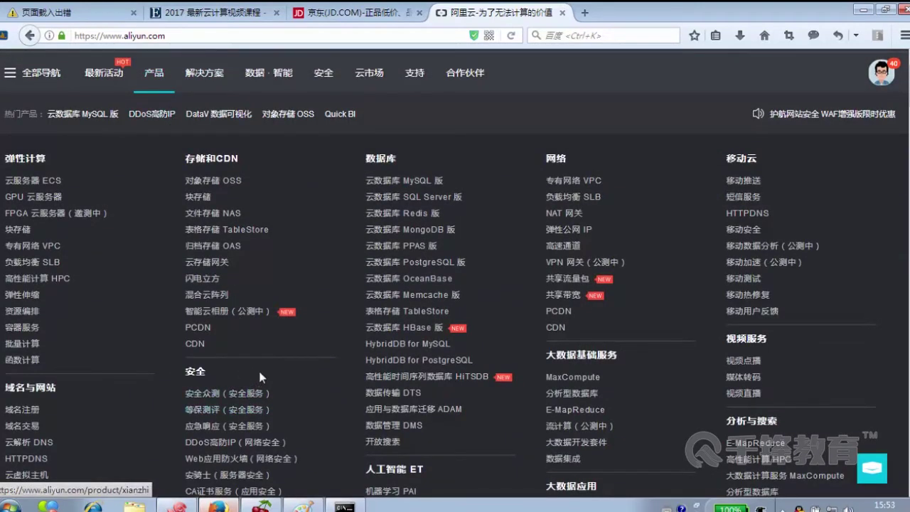
- Open the CA证书服务 page and highlight the certificate brands and 使网站可信 in its description
click(225, 491)
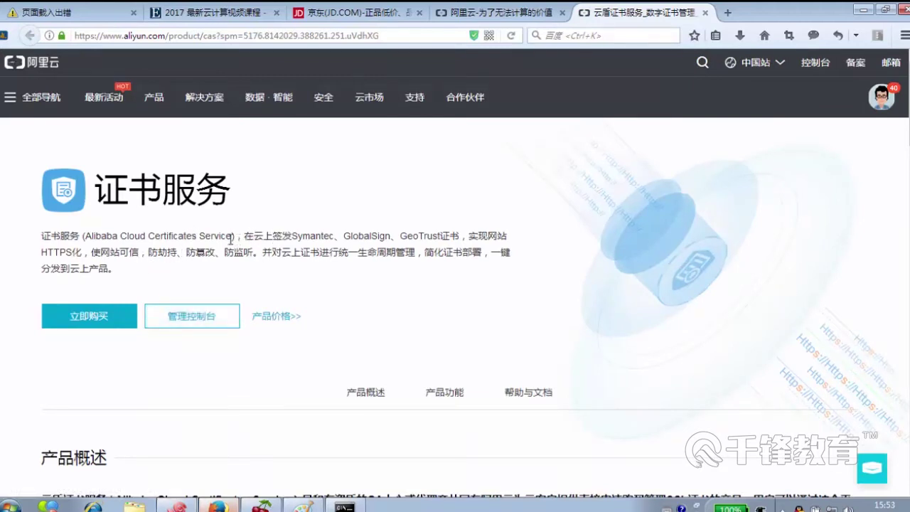
drag(293, 238, 442, 236)
click(444, 236)
drag(93, 254, 145, 256)
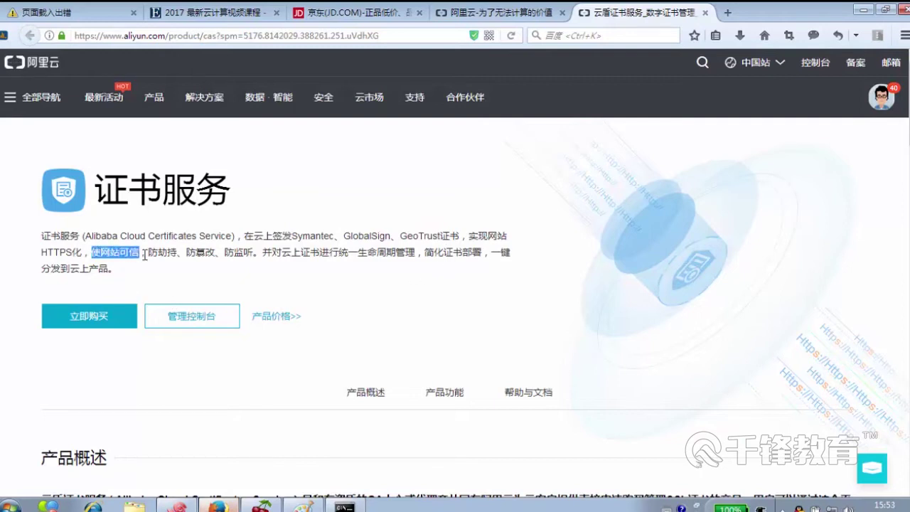
click(166, 255)
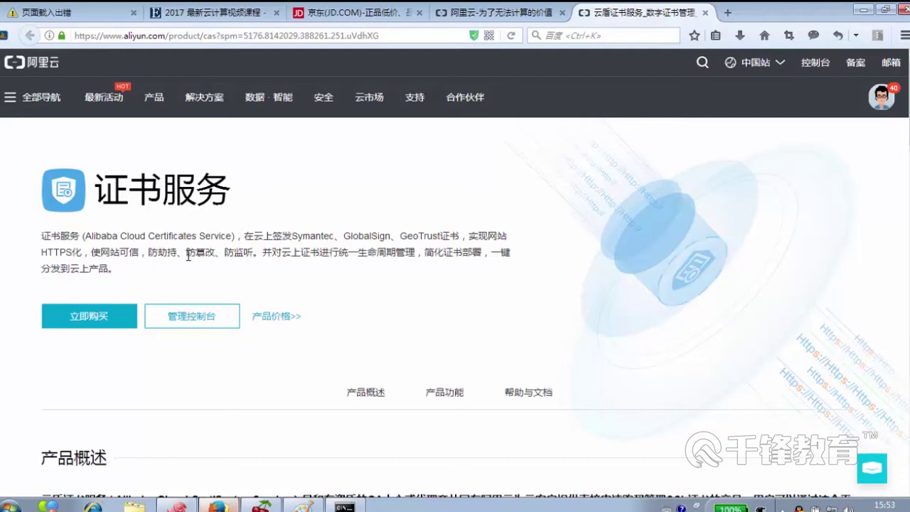
- Start a purchase, compare the EV SSL tiers, then pick 免费型DV SSL at ¥0.00
click(102, 317)
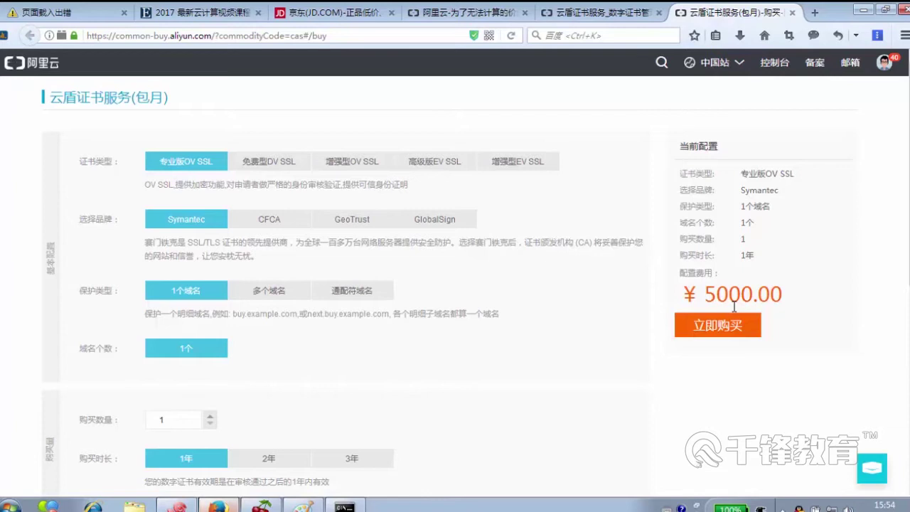
click(430, 162)
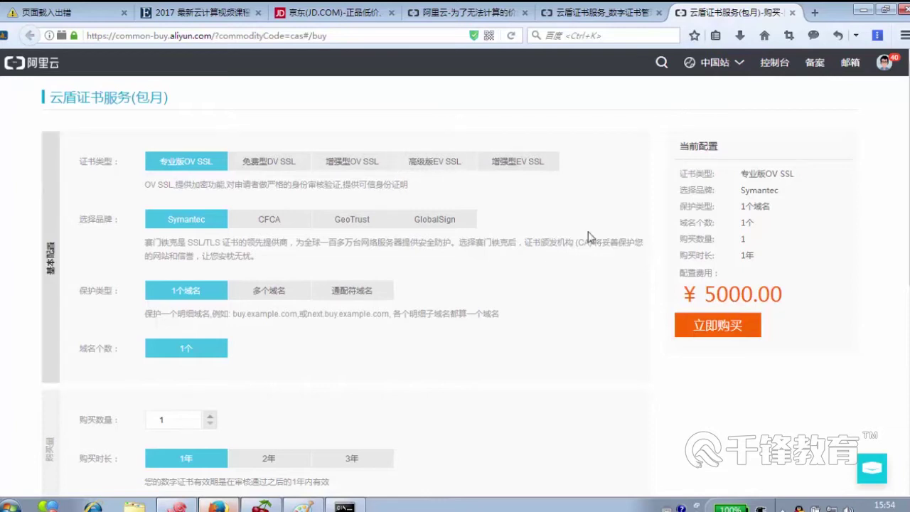
click(544, 168)
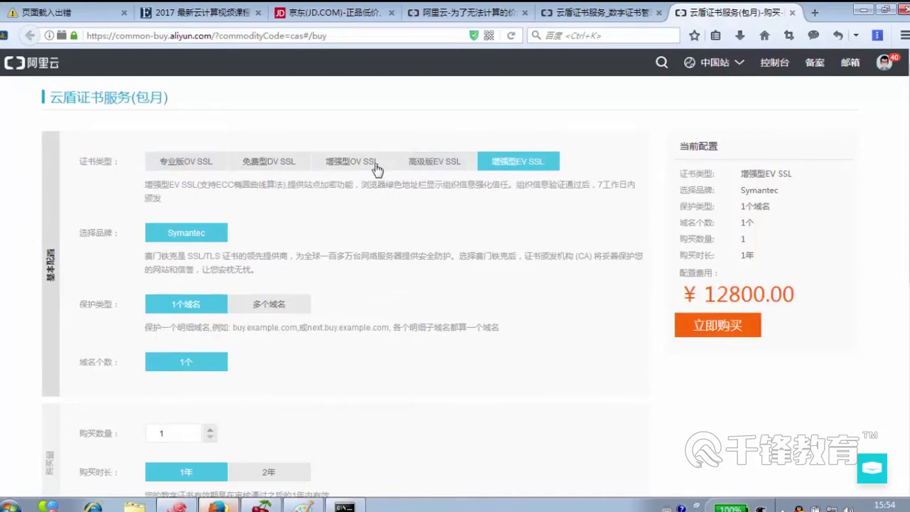
click(275, 166)
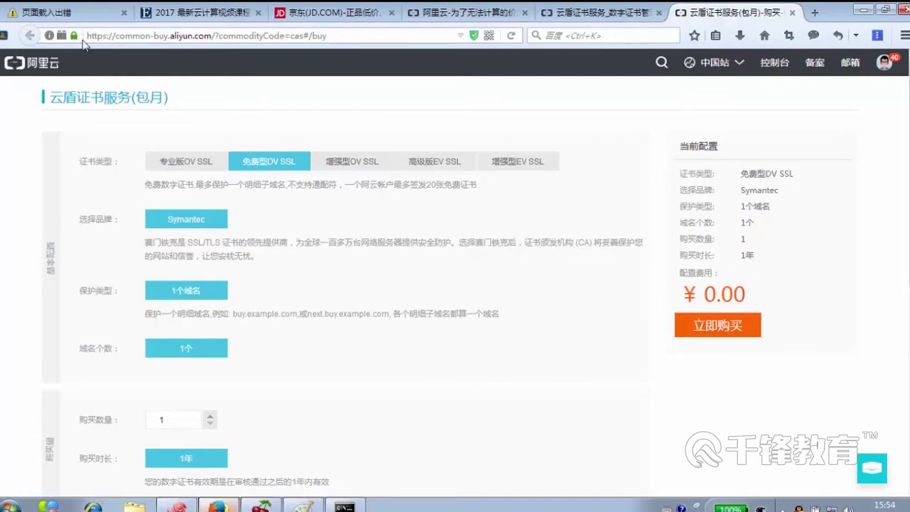
mouse_move(80, 38)
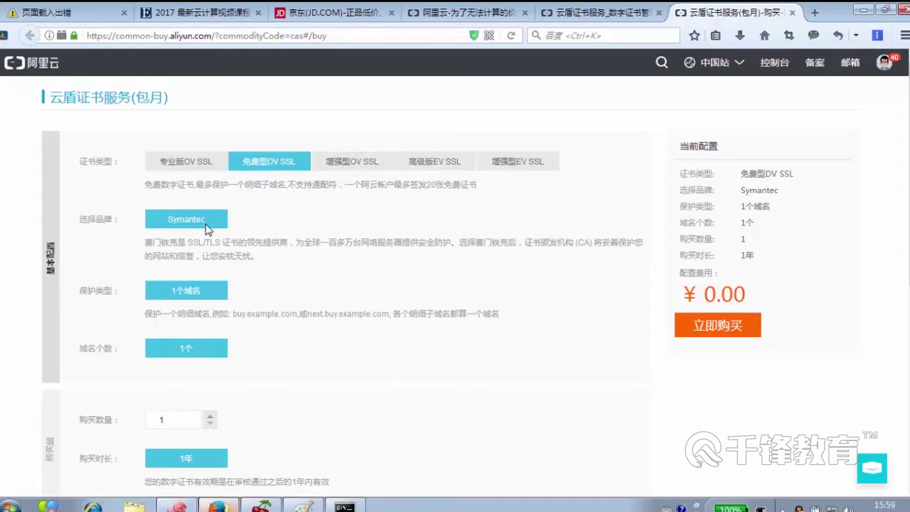
click(369, 166)
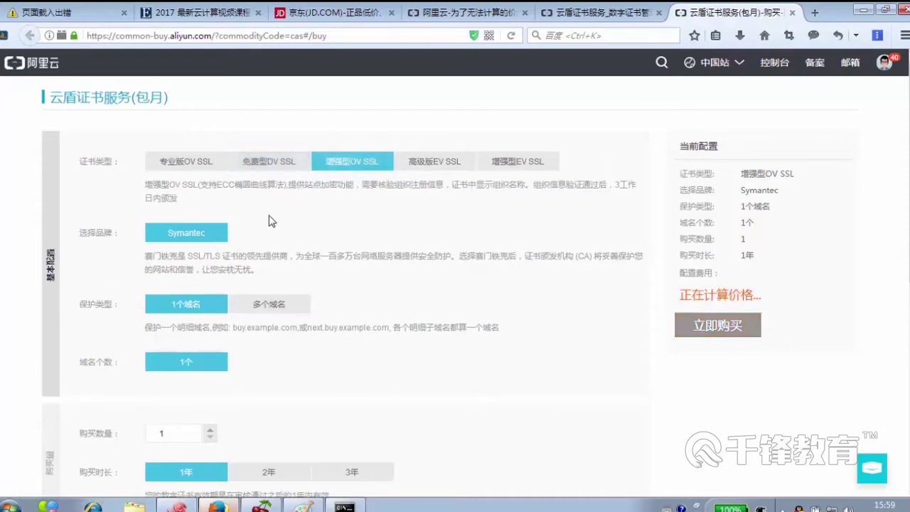
click(195, 169)
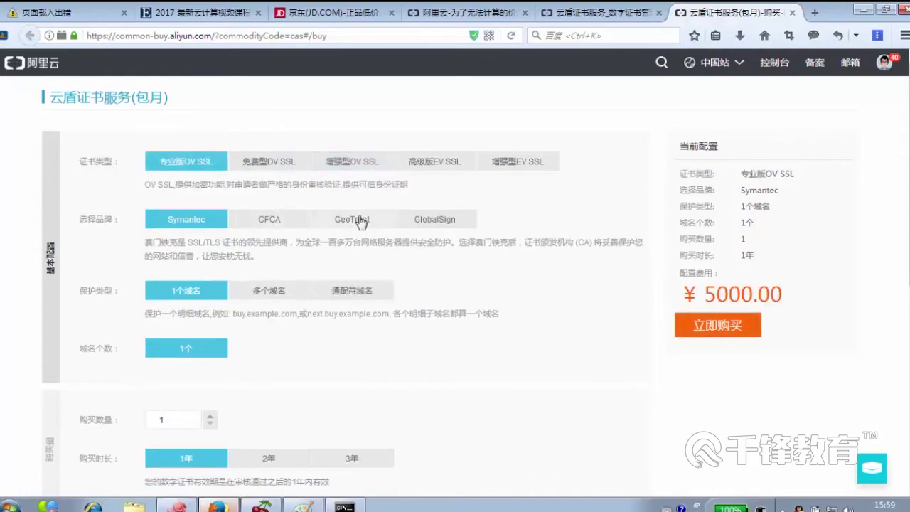
click(285, 163)
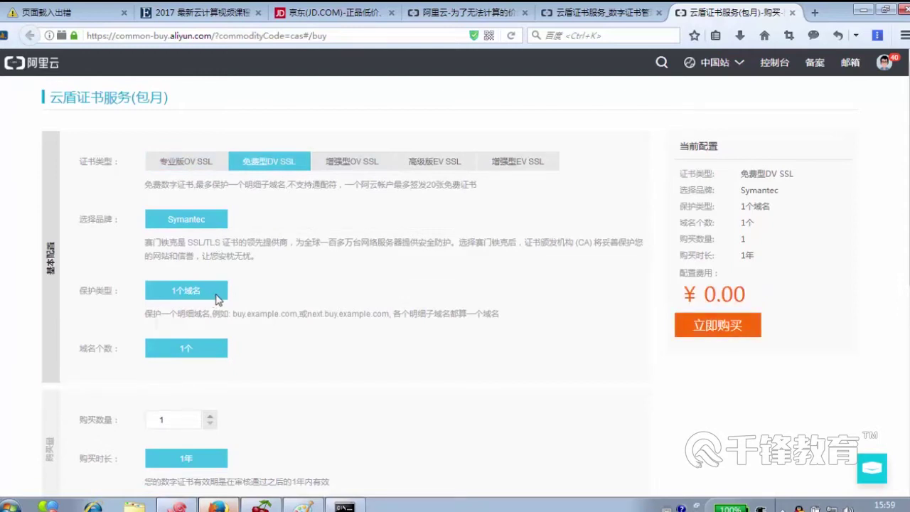
scroll(325, 359, down, 1)
scroll(324, 359, down, 3)
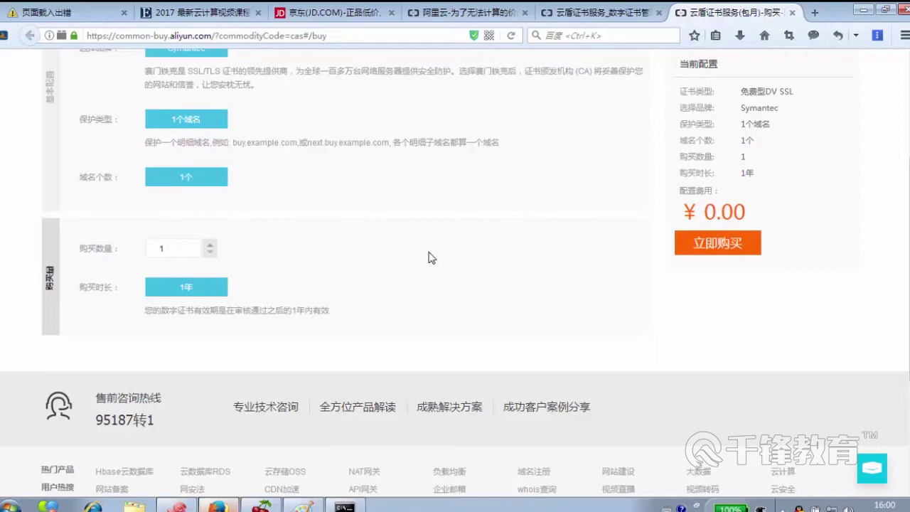
scroll(707, 203, up, 3)
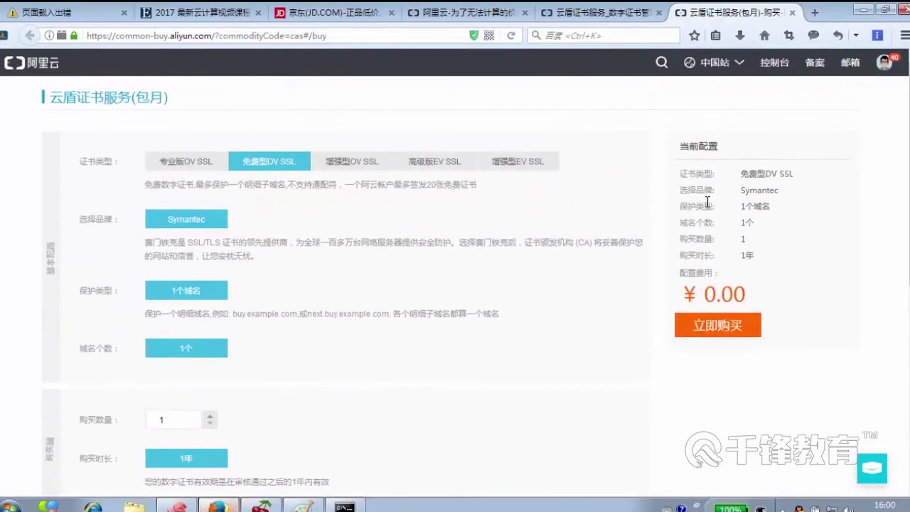
click(359, 165)
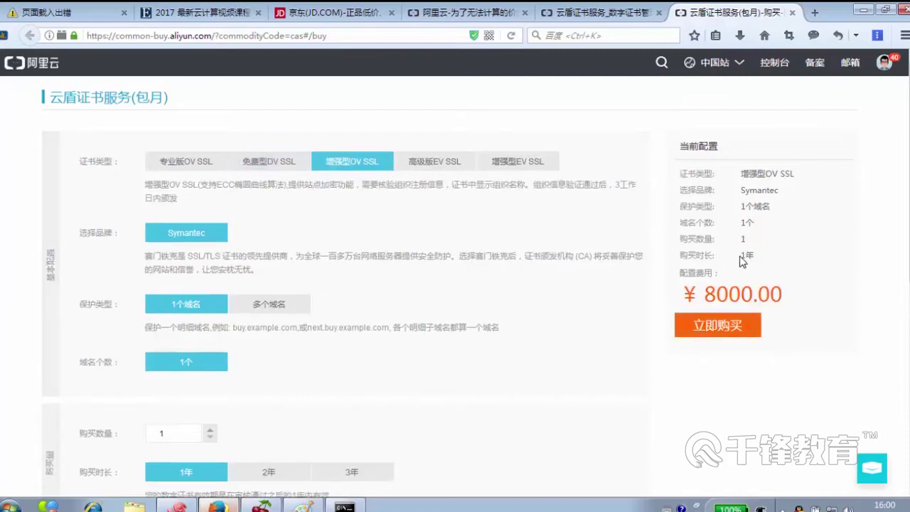
click(271, 162)
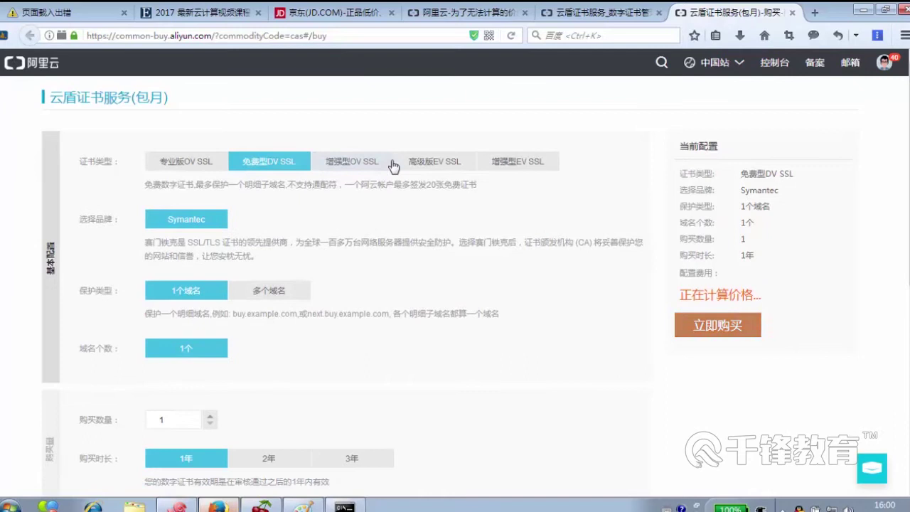
click(434, 162)
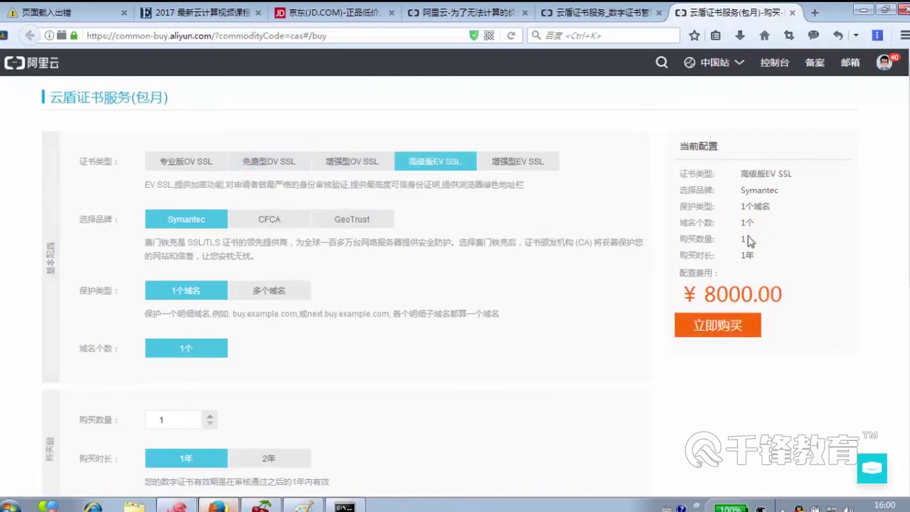
click(284, 166)
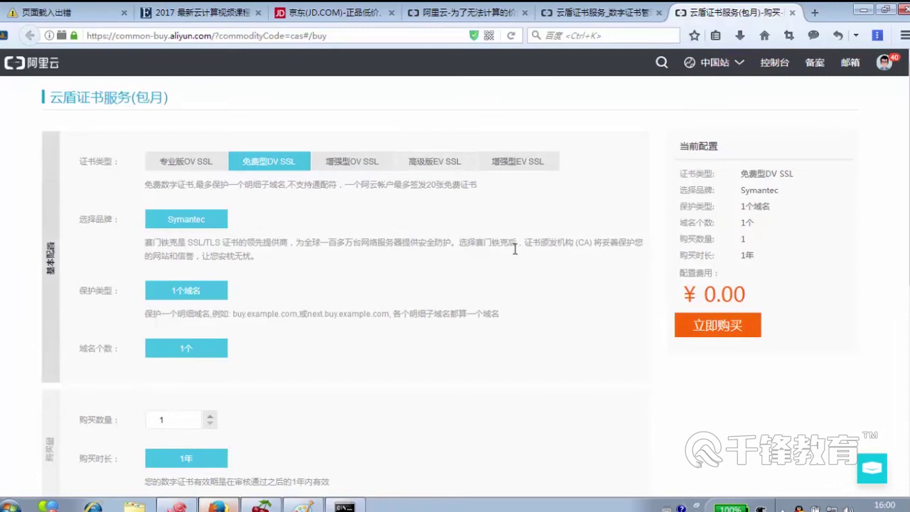
scroll(515, 249, down, 3)
scroll(499, 272, down, 3)
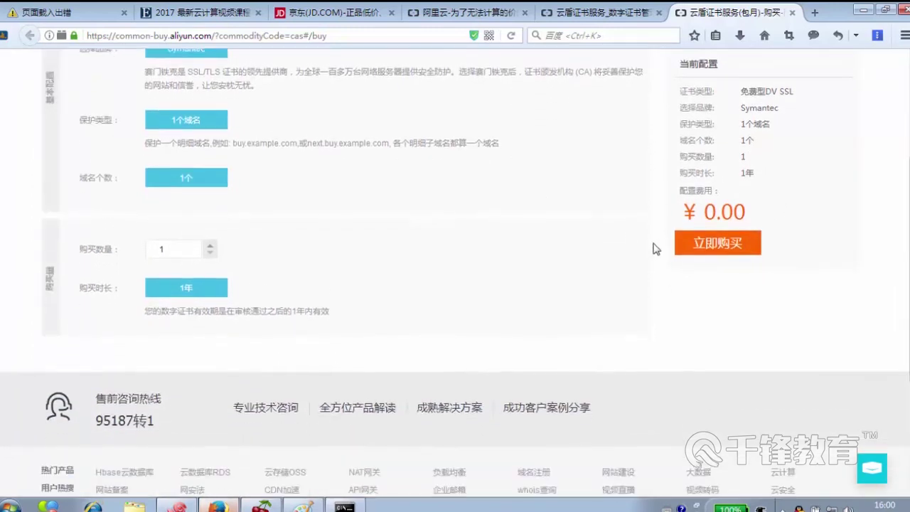
- Place the free DV SSL order and confirm the ¥0.00 payment
click(715, 243)
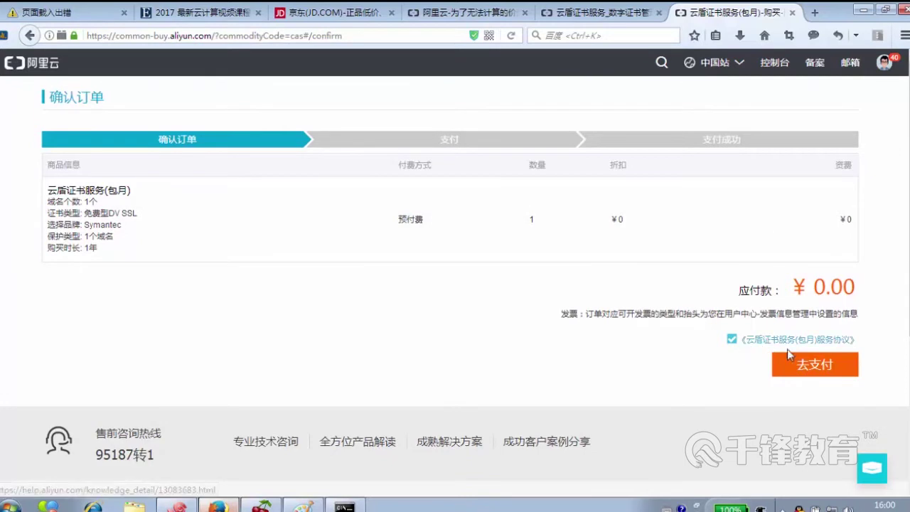
click(819, 365)
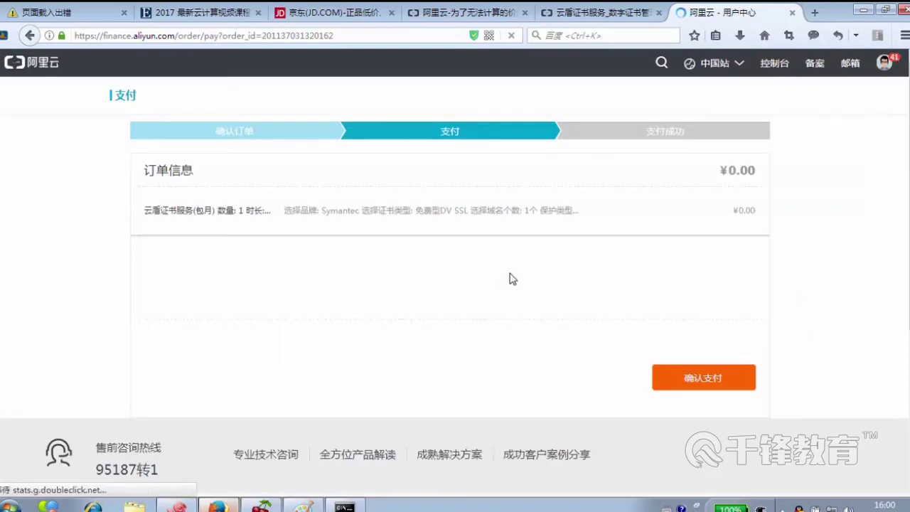
click(687, 376)
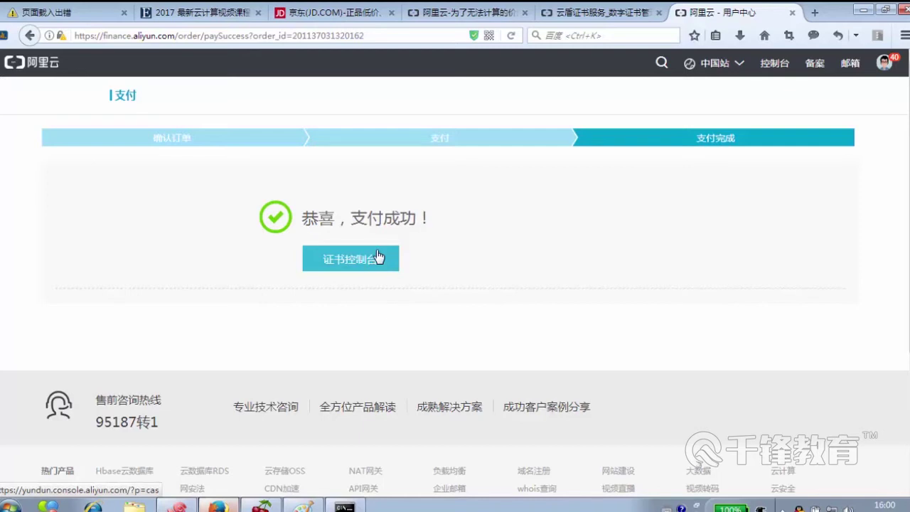
- Open the certificate console and begin entering qfcloud.top in the domain field
click(378, 262)
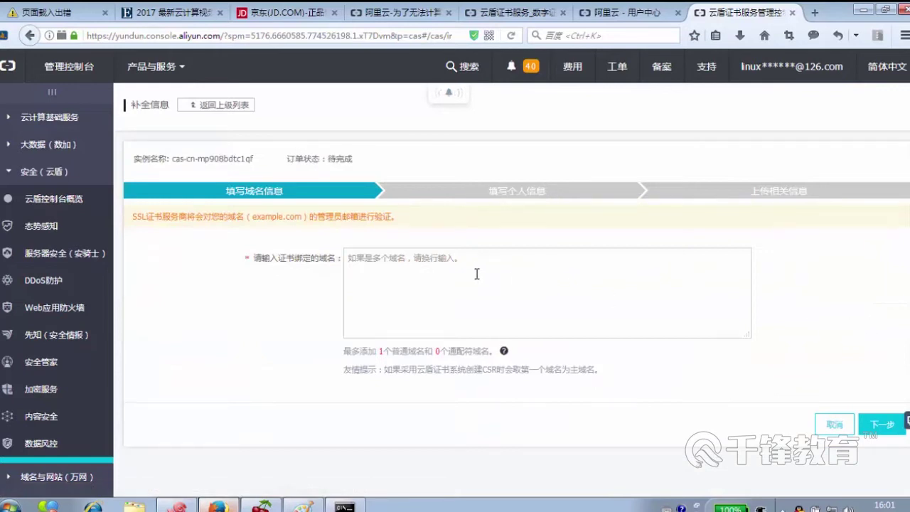
click(375, 259)
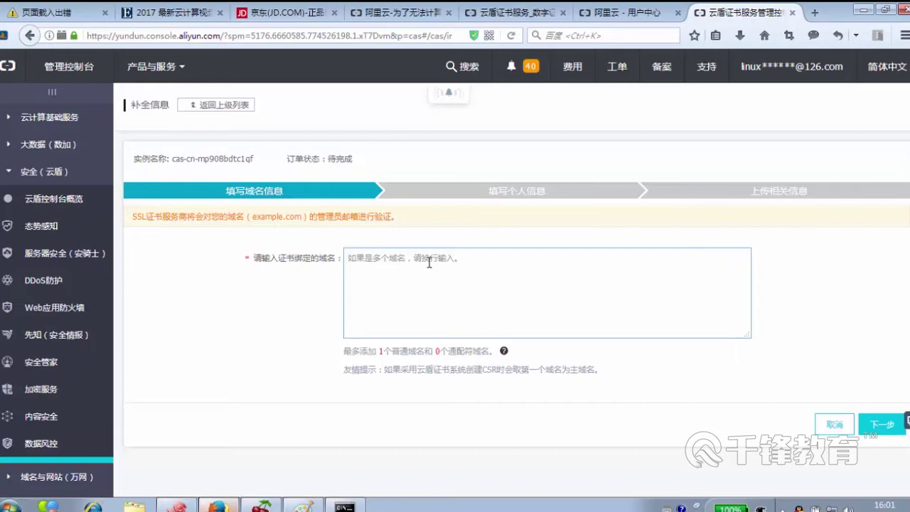
text(qfcloud.top)
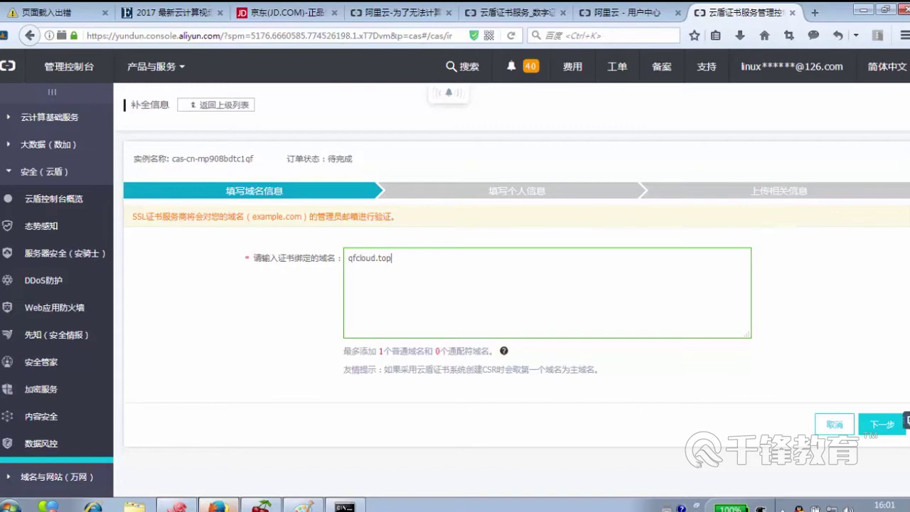
- Advance to the applicant step and enter the applicant's name and phone number
click(883, 435)
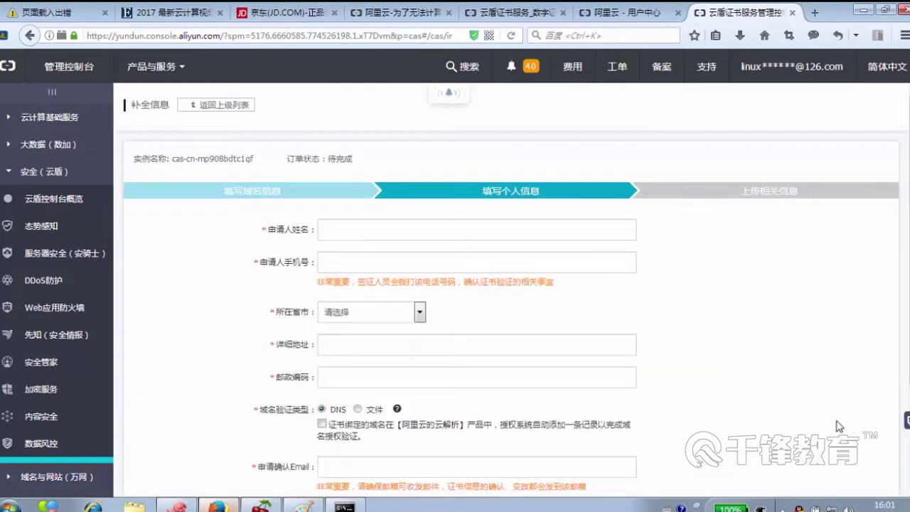
scroll(668, 435, down, 3)
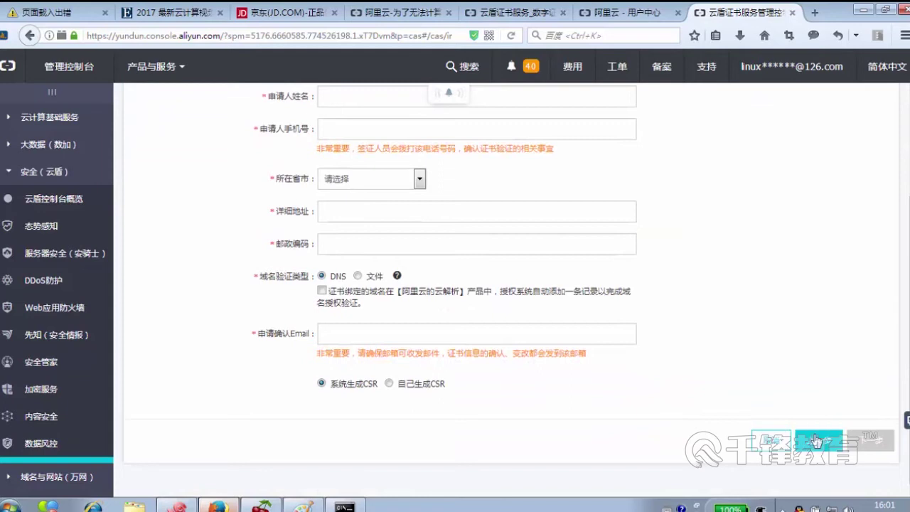
click(808, 440)
click(880, 426)
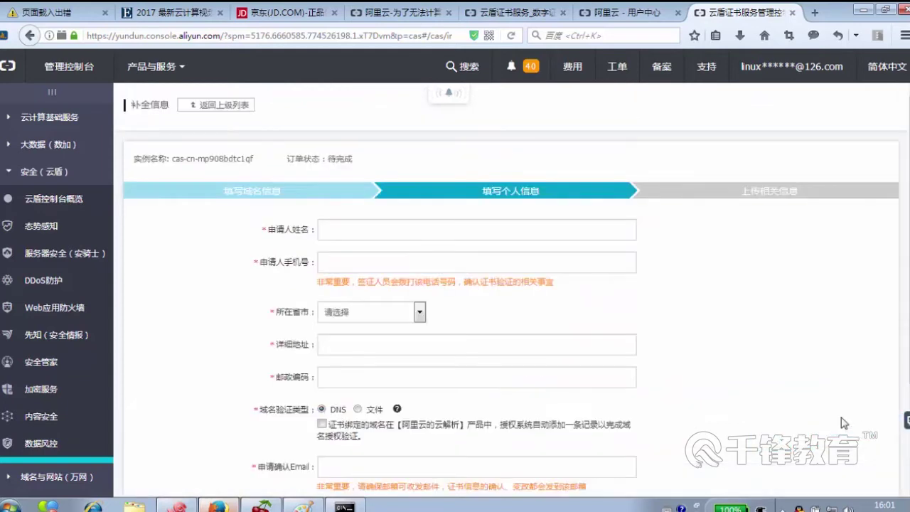
click(368, 233)
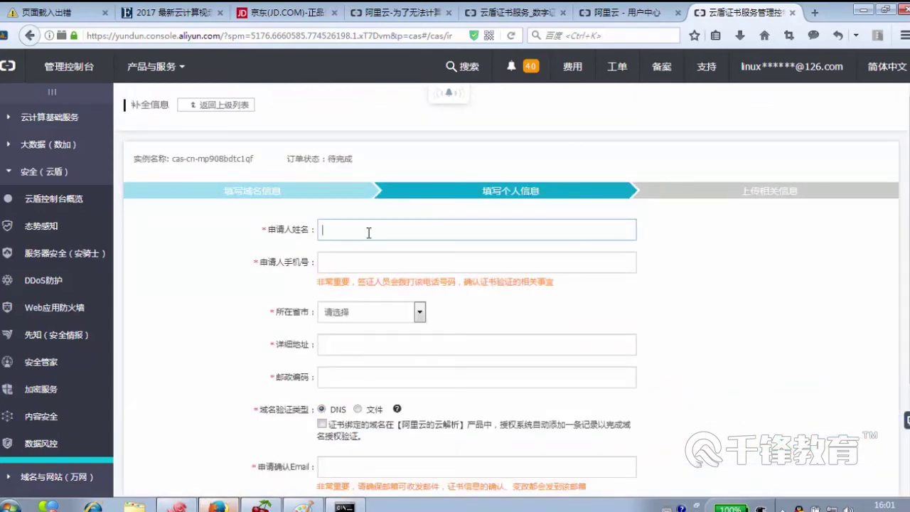
key(ctrl+shift)
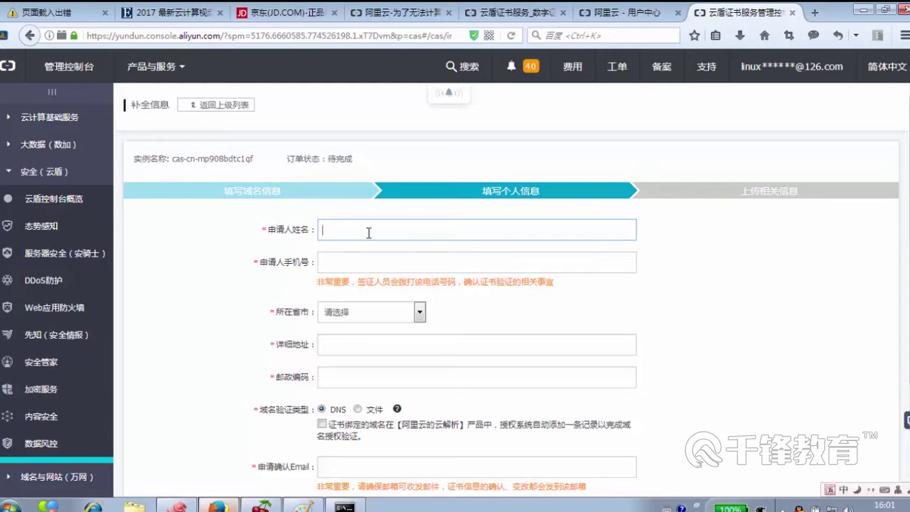
key(Tab)
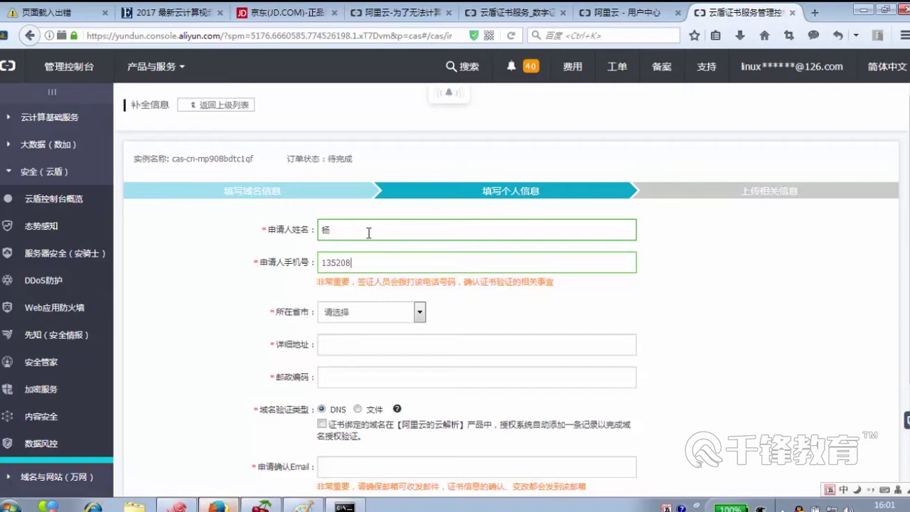
key(Tab)
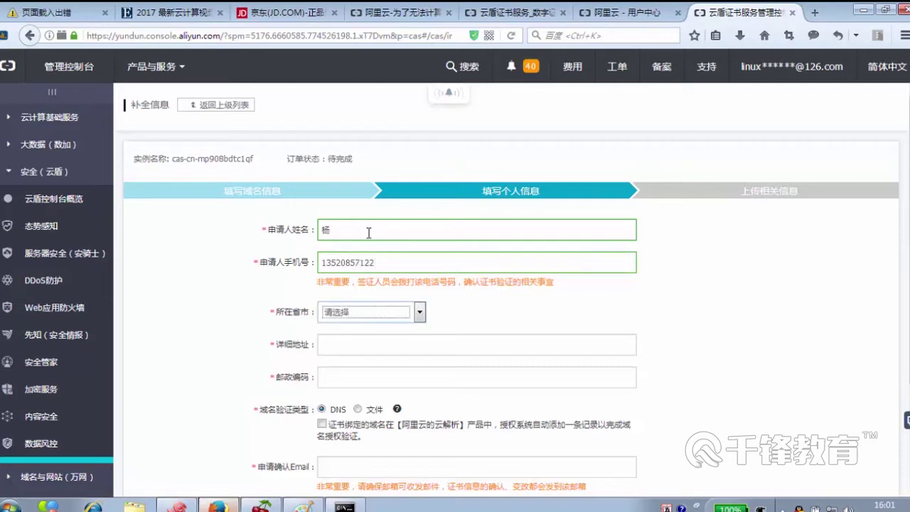
- Choose 北京市 as the province and clear a wrongly pasted detailed address
click(390, 312)
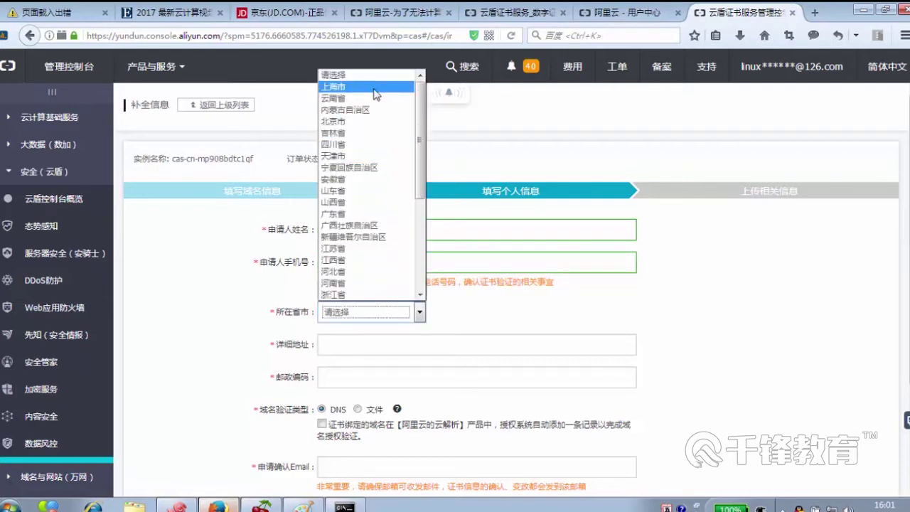
click(366, 122)
click(364, 345)
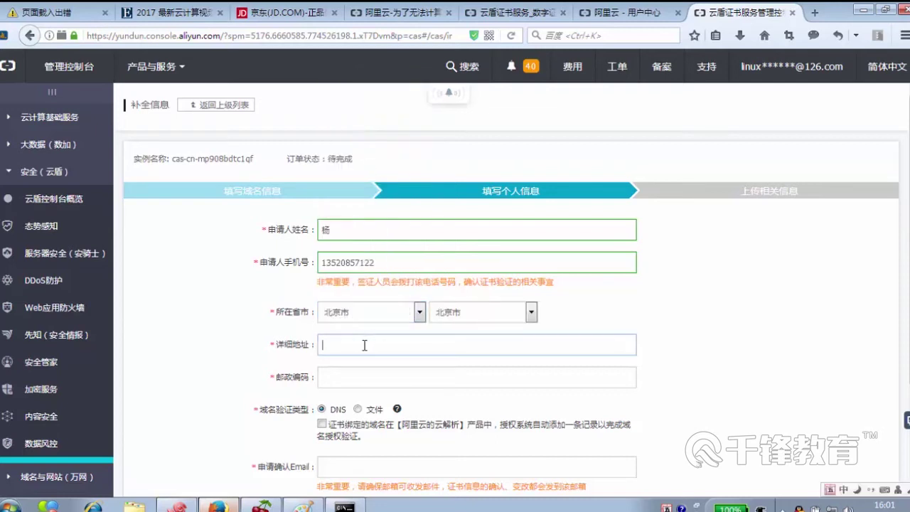
text(sh)
key(BackSpace)
key(BackSpace)
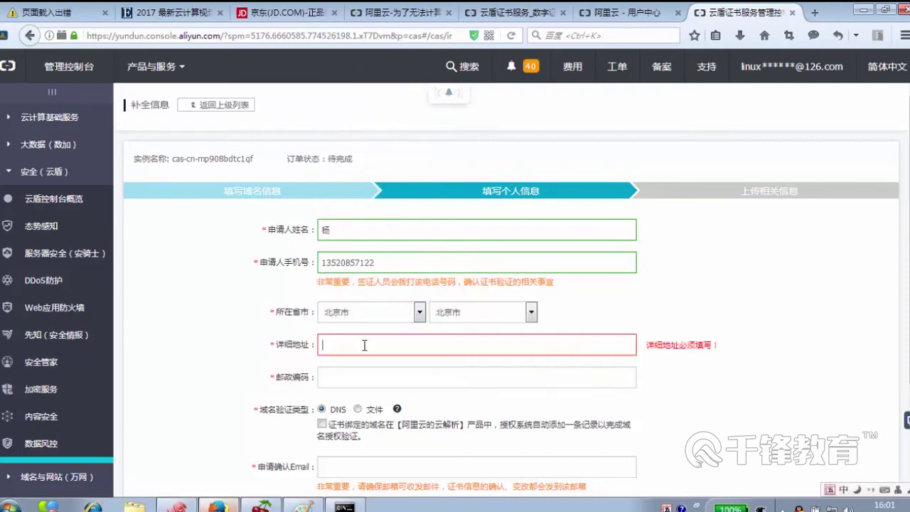
key(ctrl+v)
key(BackSpace)
key(BackSpace)
key(BackSpace)
key(BackSpace)
key(BackSpace)
key(BackSpace)
key(BackSpace)
key(BackSpace)
key(BackSpace)
key(BackSpace)
key(BackSpace)
key(BackSpace)
key(BackSpace)
key(BackSpace)
key(BackSpace)
key(BackSpace)
key(BackSpace)
key(BackSpace)
key(BackSpace)
key(BackSpace)
double_click(605, 344)
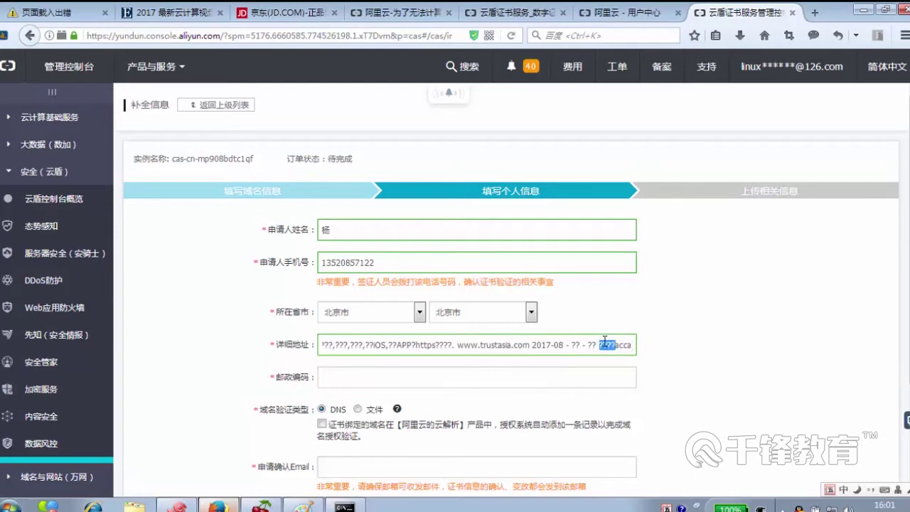
key(ctrl+a)
key(BackSpace)
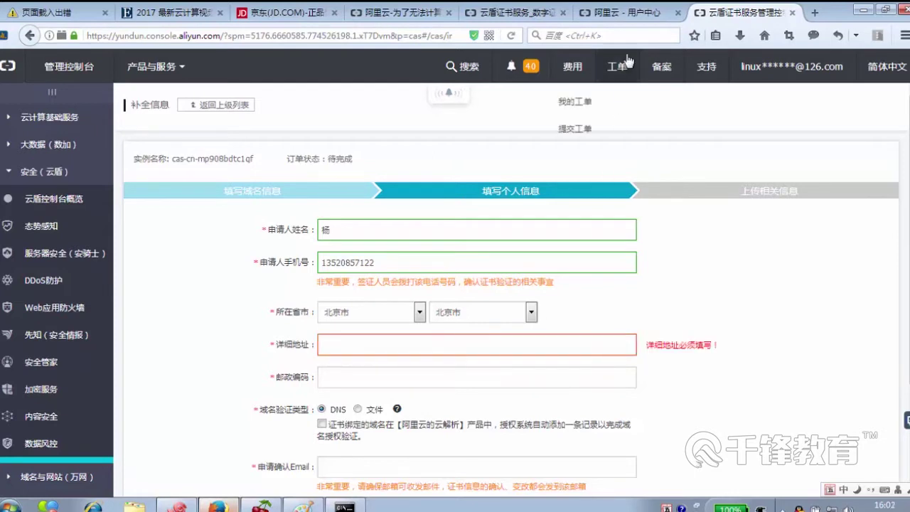
click(814, 13)
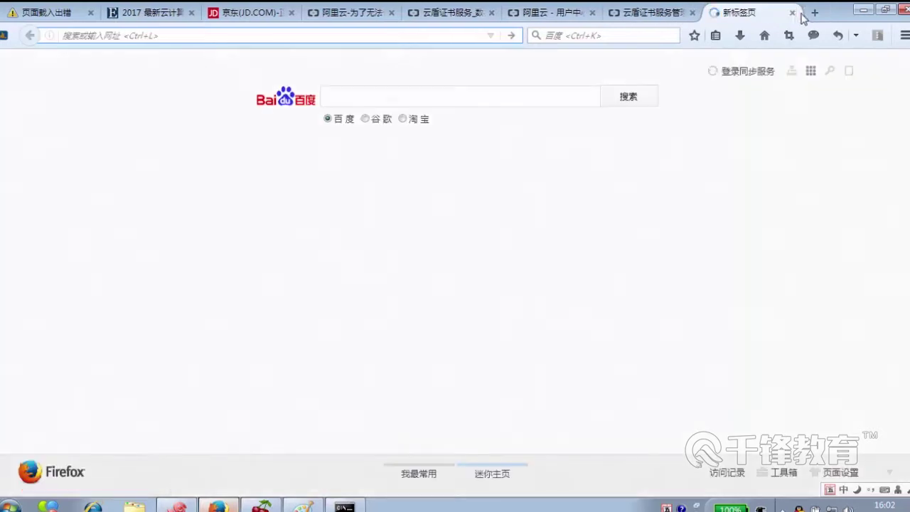
click(794, 14)
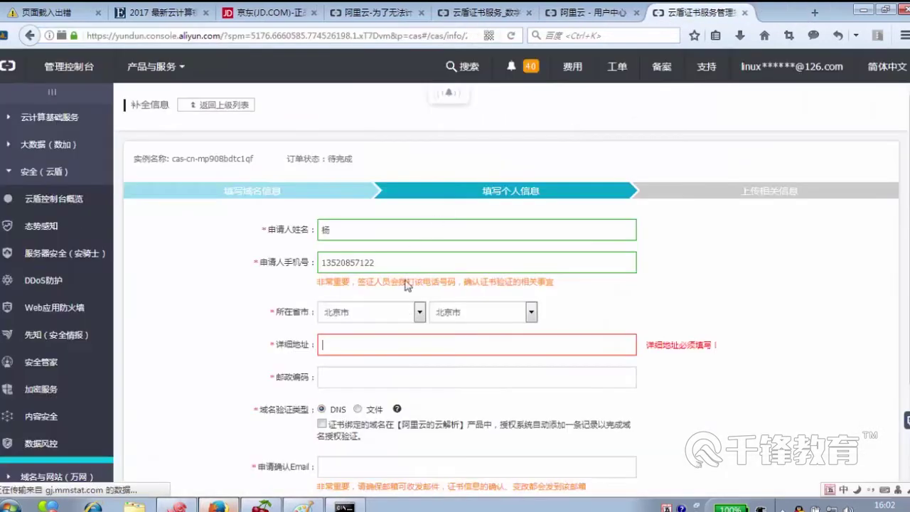
- Fill in the detailed address and the postal code
click(395, 343)
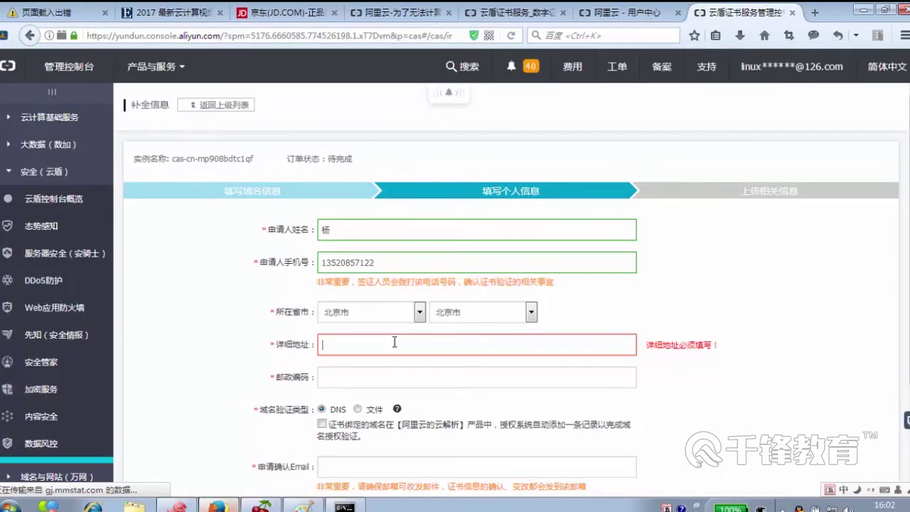
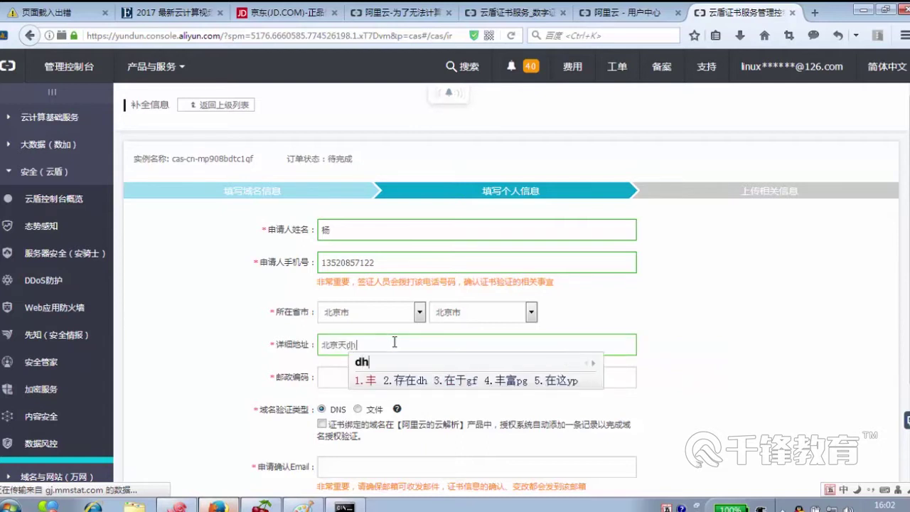
key(Tab)
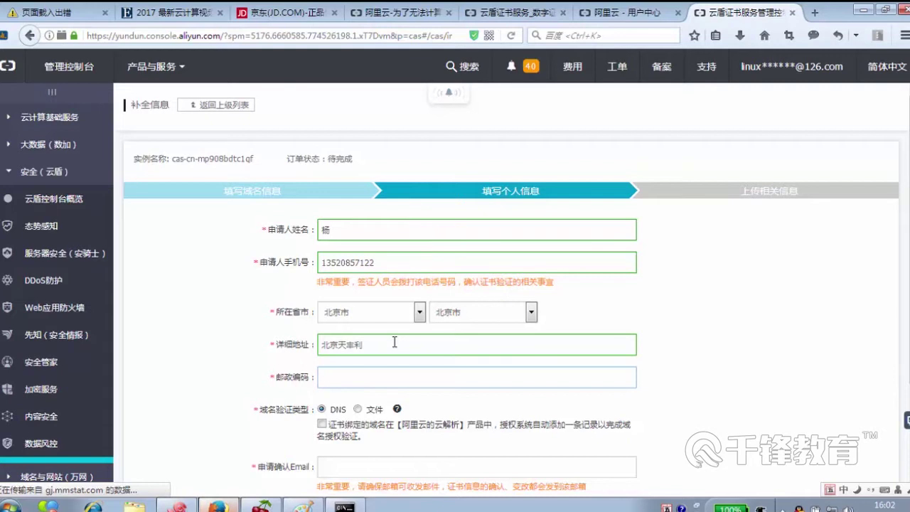
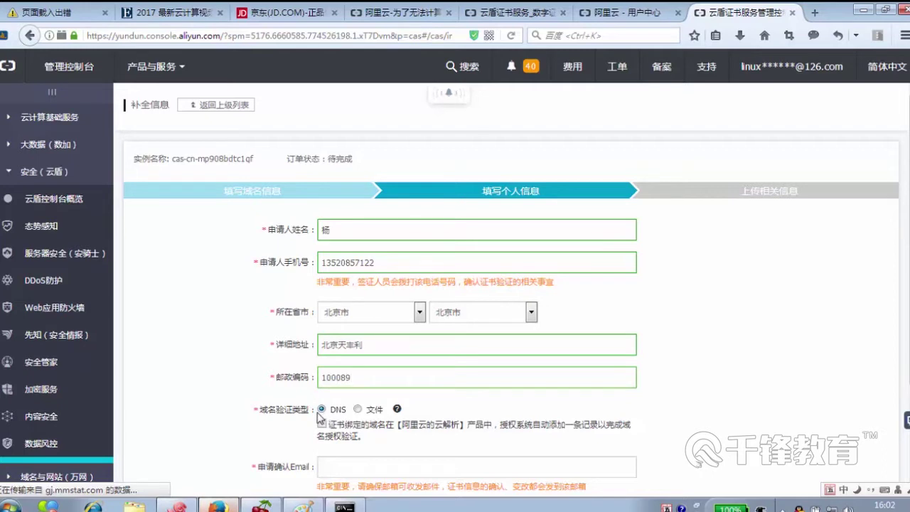
- Tick the 阿里云云解析 automatic DNS record option for domain verification
scroll(391, 444, down, 1)
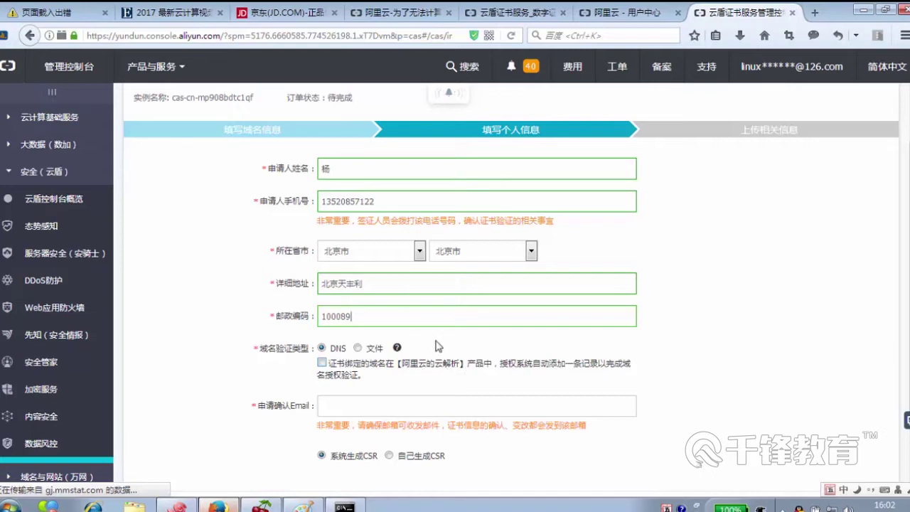
click(322, 362)
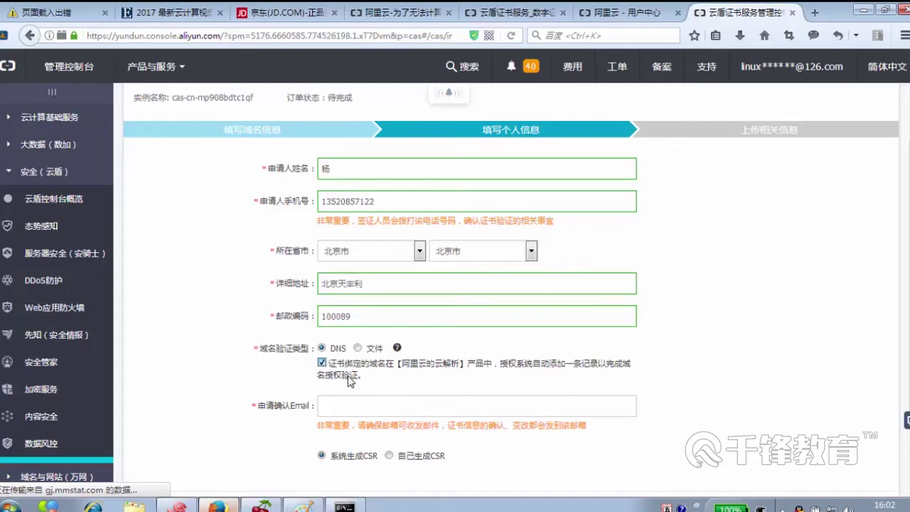
click(262, 505)
scroll(423, 316, up, 6)
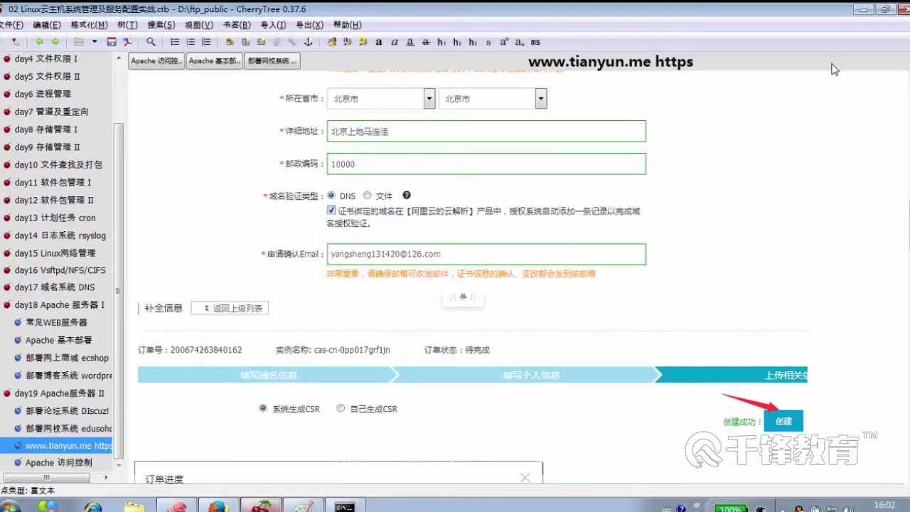
click(865, 9)
scroll(448, 396, down, 2)
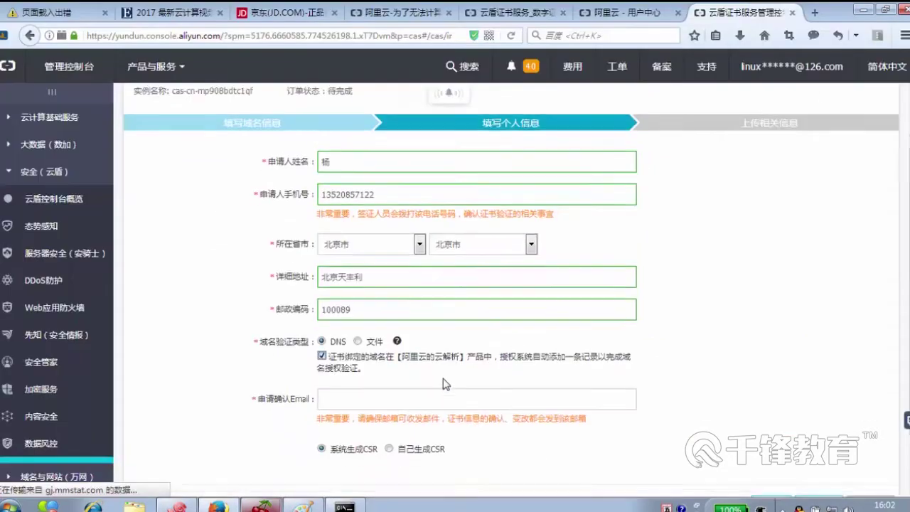
- Enter the applicant's confirmation e-mail and advance to the 上传相关信息 step
click(401, 349)
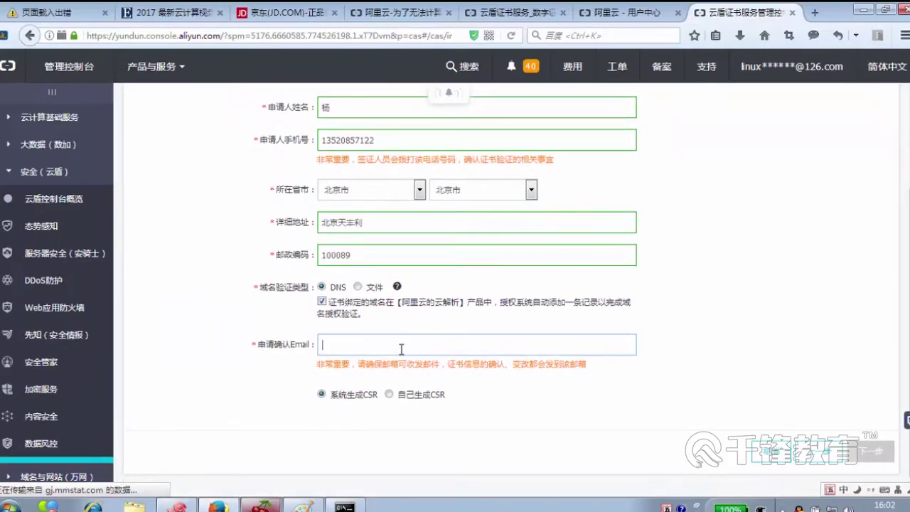
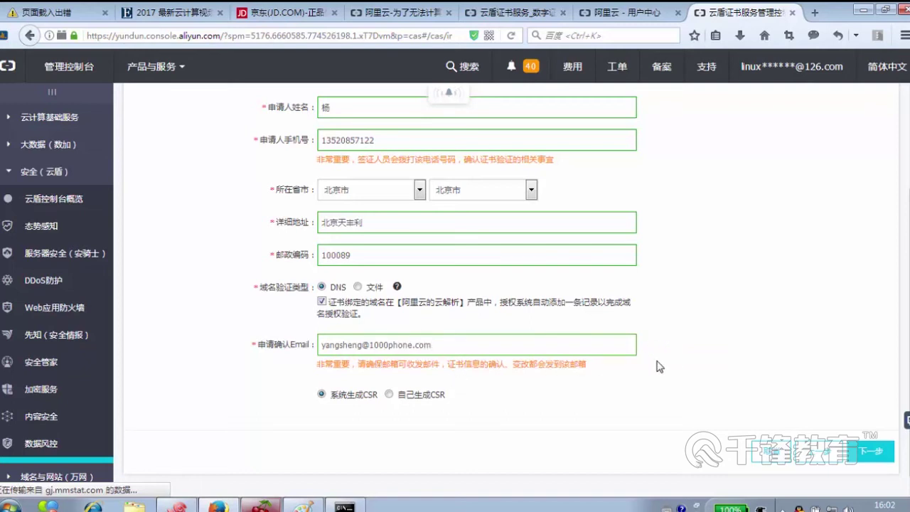
scroll(660, 367, up, 2)
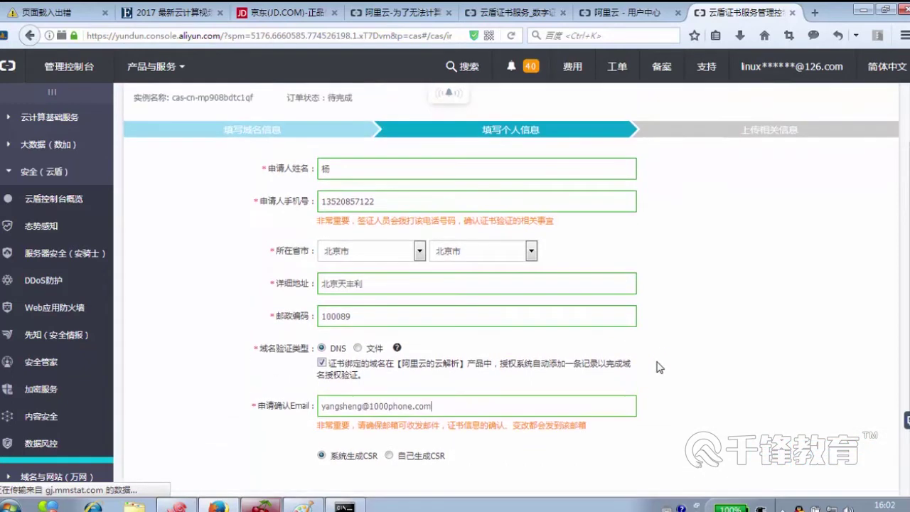
scroll(660, 367, down, 2)
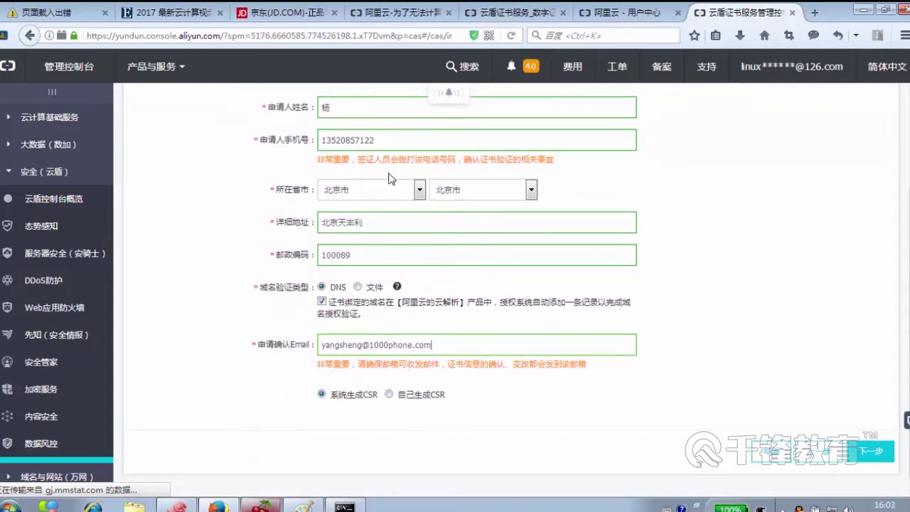
click(861, 452)
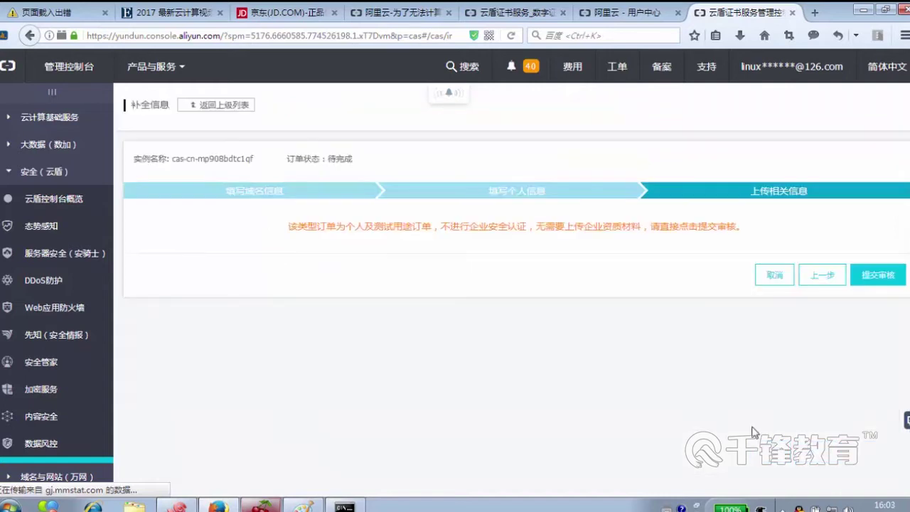
- Submit the application for review, dismiss the error, and return to 我的证书
click(878, 276)
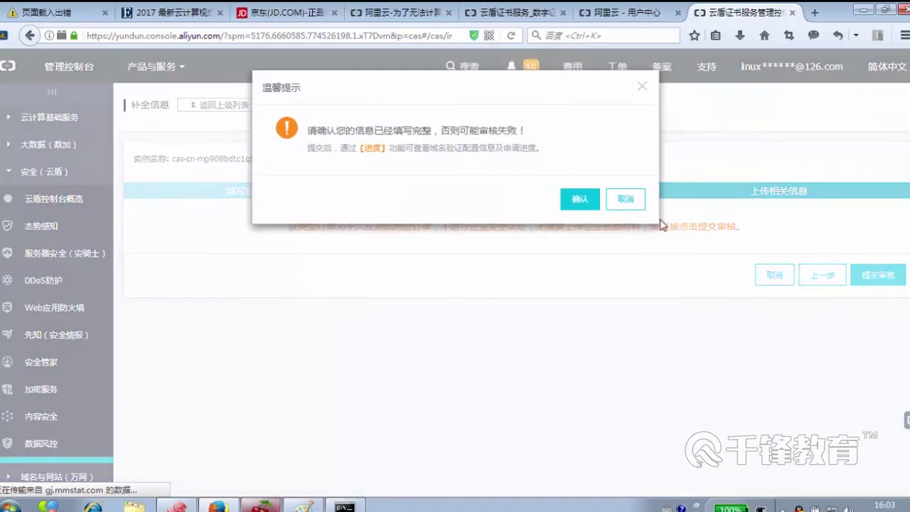
click(581, 199)
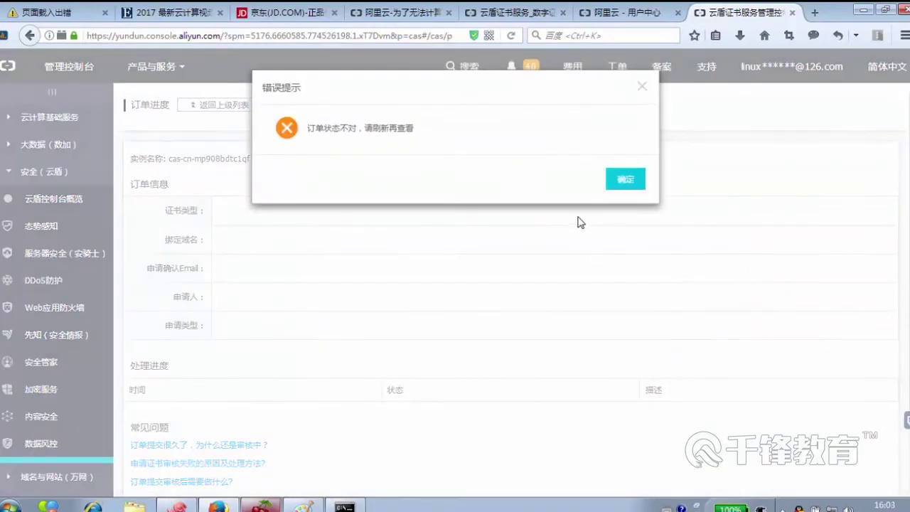
click(618, 183)
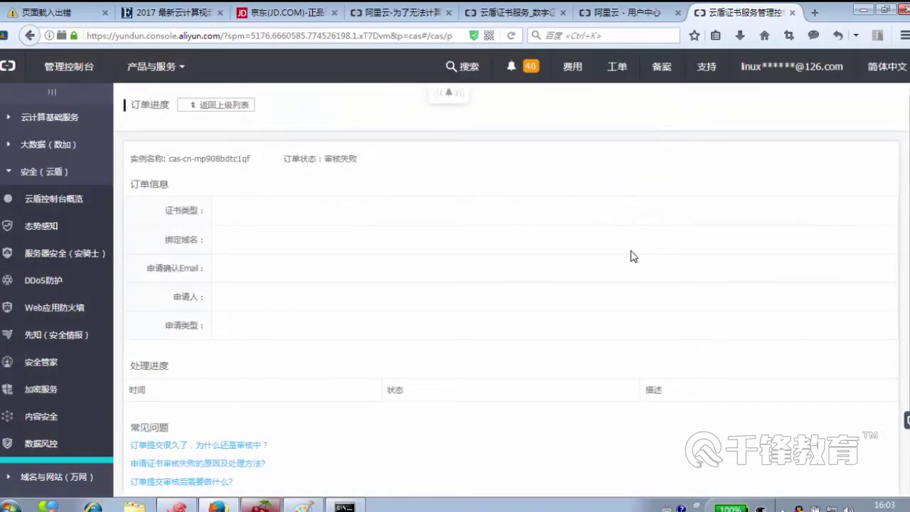
scroll(475, 211, down, 2)
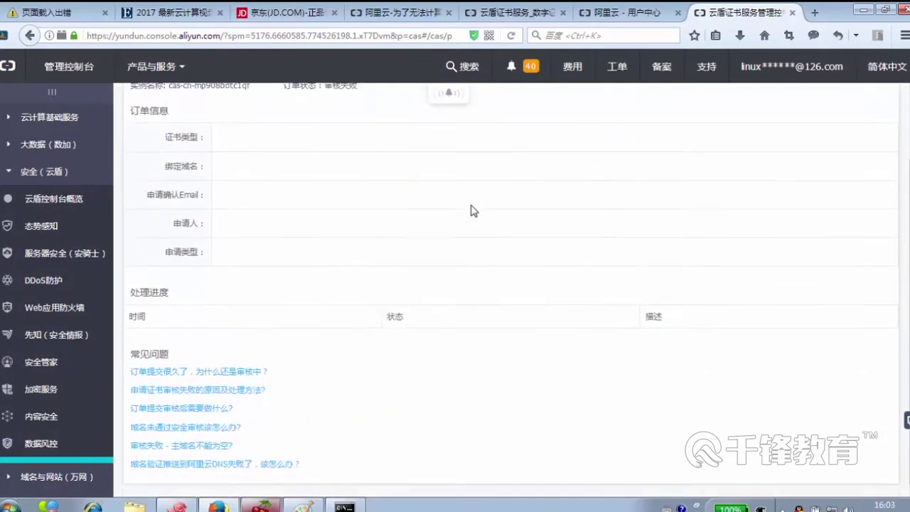
scroll(483, 234, up, 2)
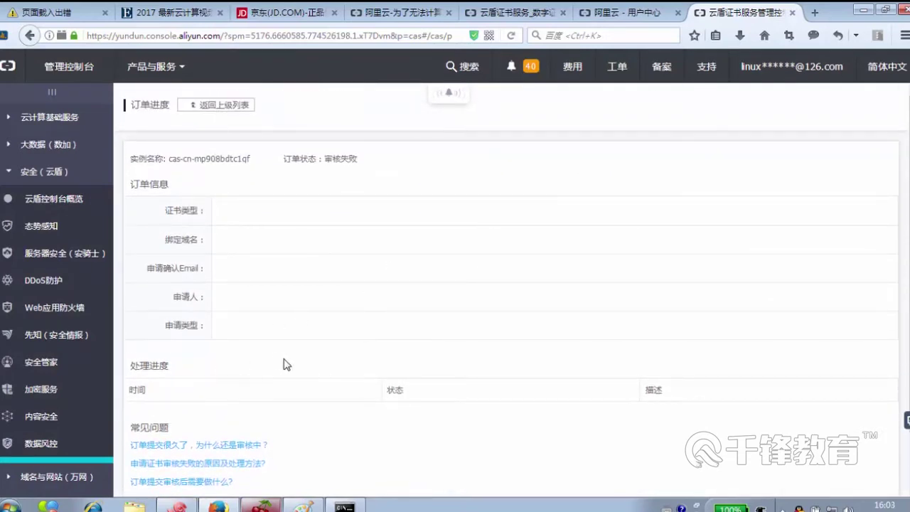
scroll(284, 364, down, 2)
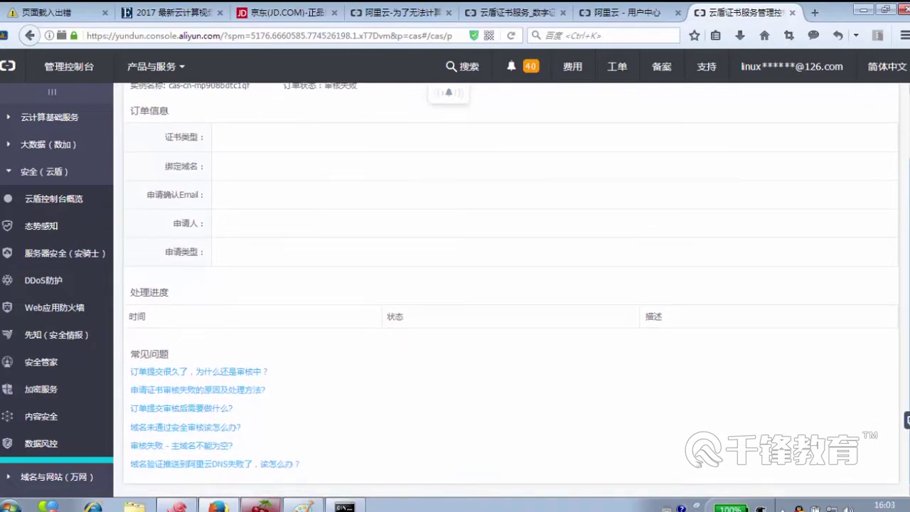
scroll(901, 98, up, 2)
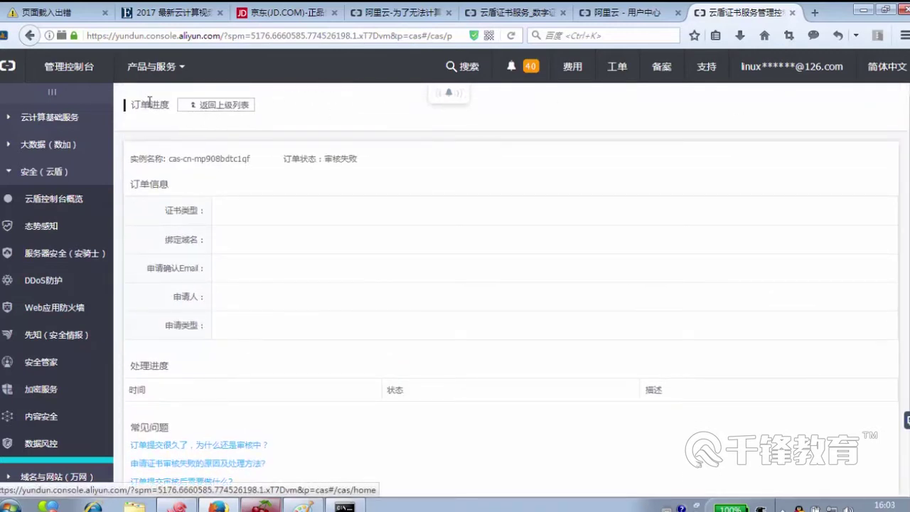
click(217, 105)
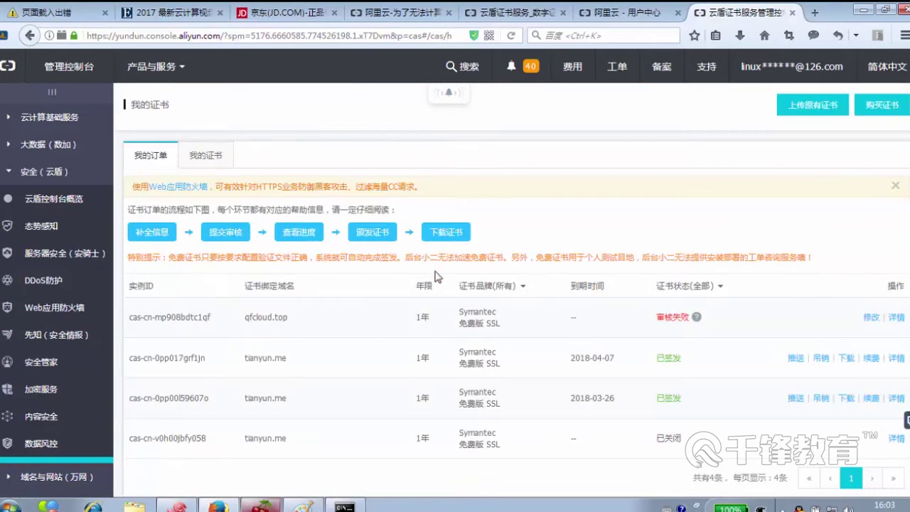
- Reopen the failed qfcloud.top order via 修改 and highlight the reason 管理员名字不能为空
mouse_move(696, 317)
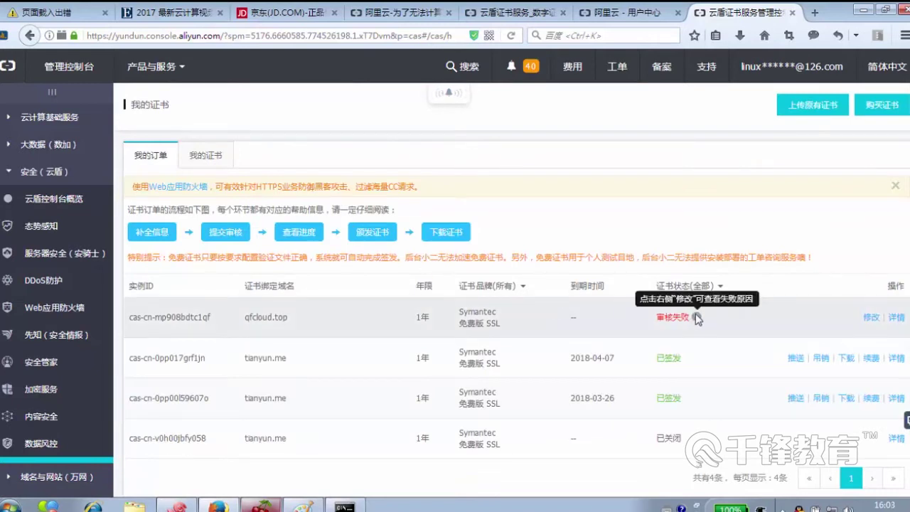
click(871, 317)
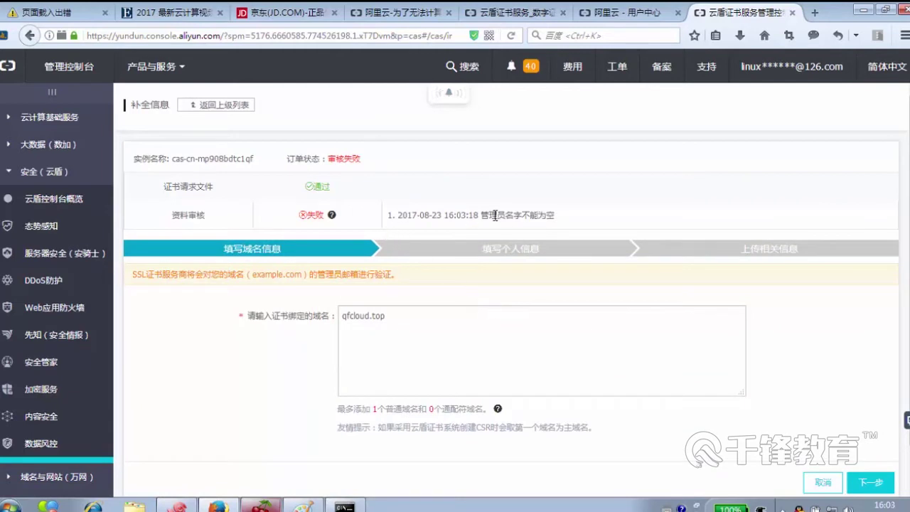
double_click(537, 216)
click(559, 219)
scroll(535, 336, down, 1)
- Complete the applicant's full name in the personal information step
click(873, 444)
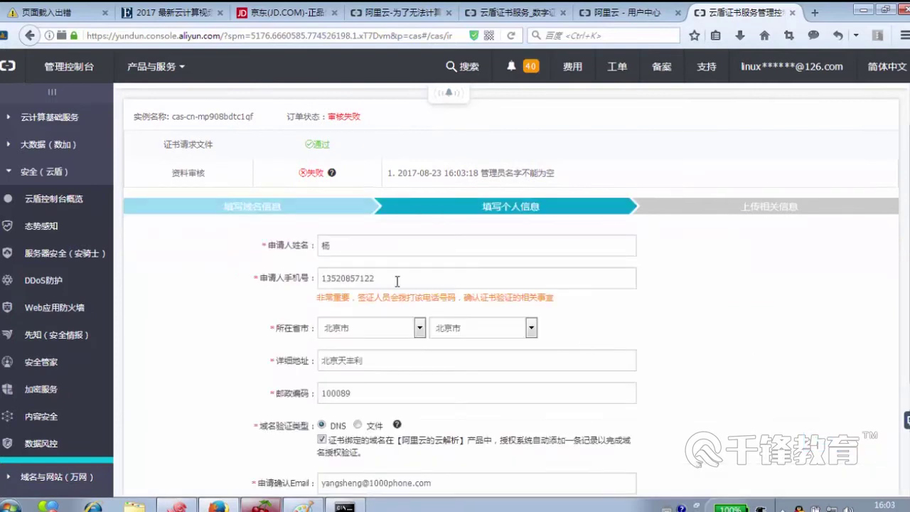
click(352, 245)
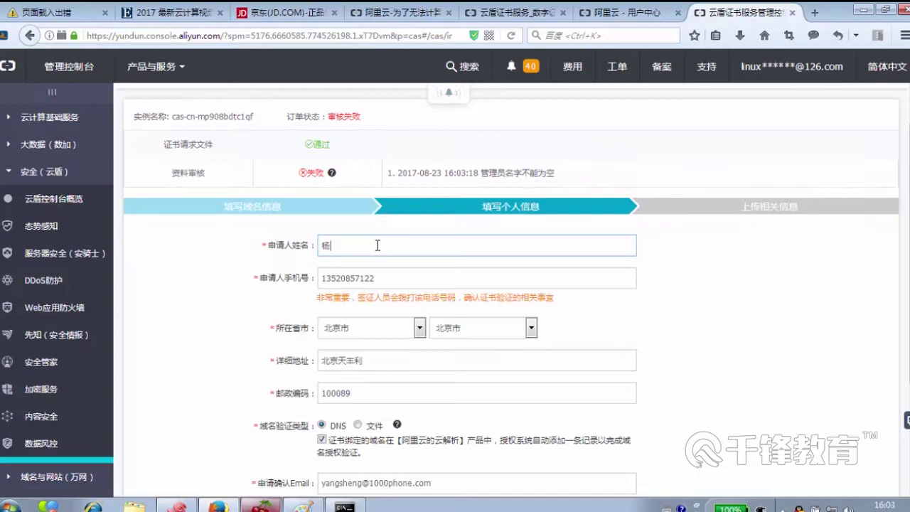
text(生)
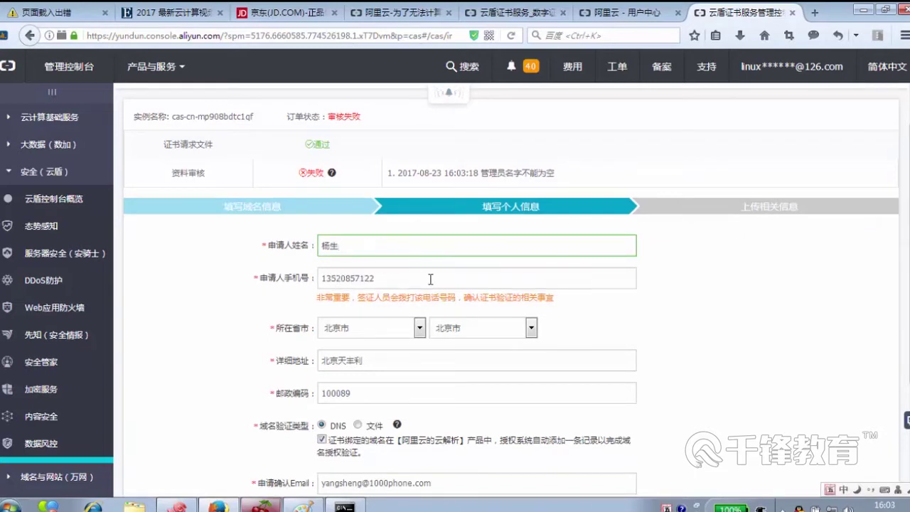
scroll(430, 280, down, 3)
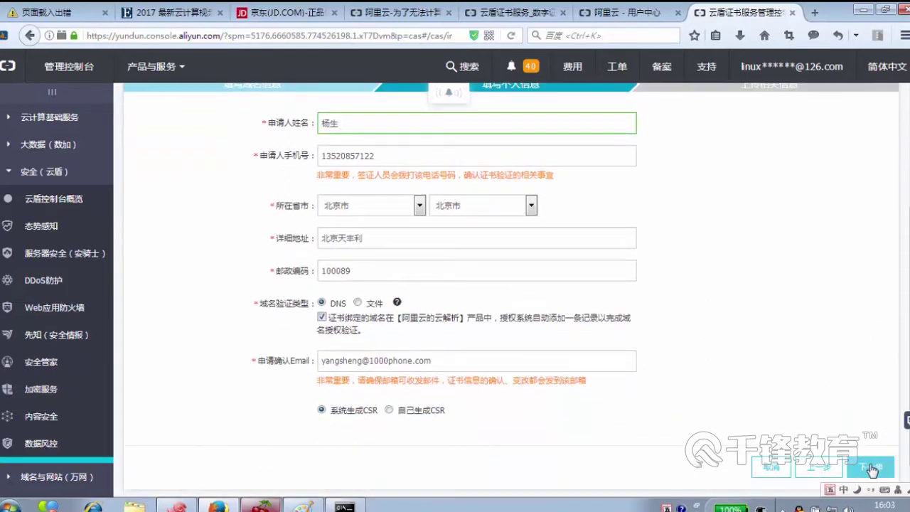
click(870, 467)
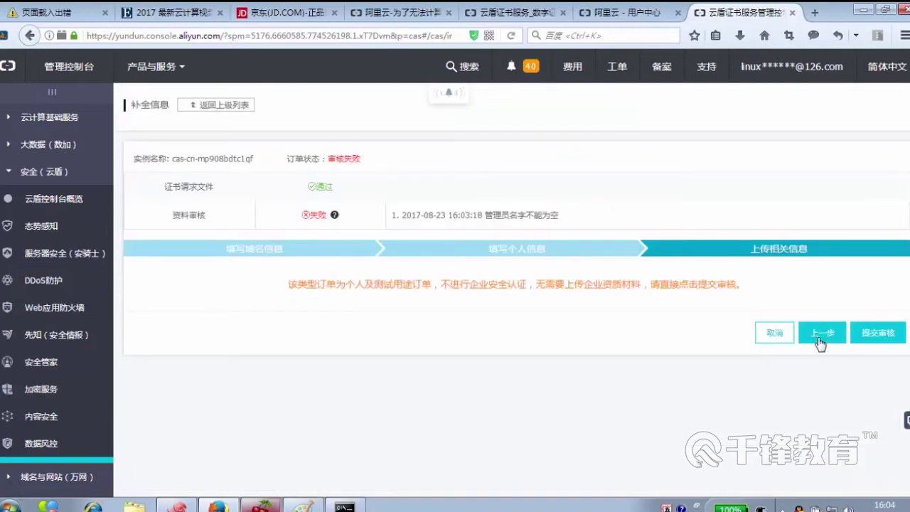
- Enable automatic DNS domain authorization and resubmit the qfcloud.top order for review
click(820, 335)
scroll(470, 383, down, 3)
click(326, 360)
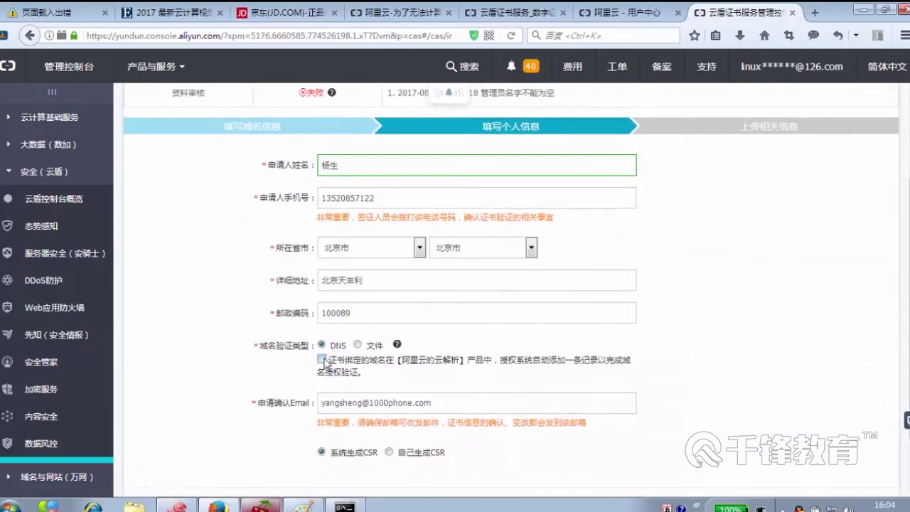
scroll(722, 412, down, 1)
click(869, 439)
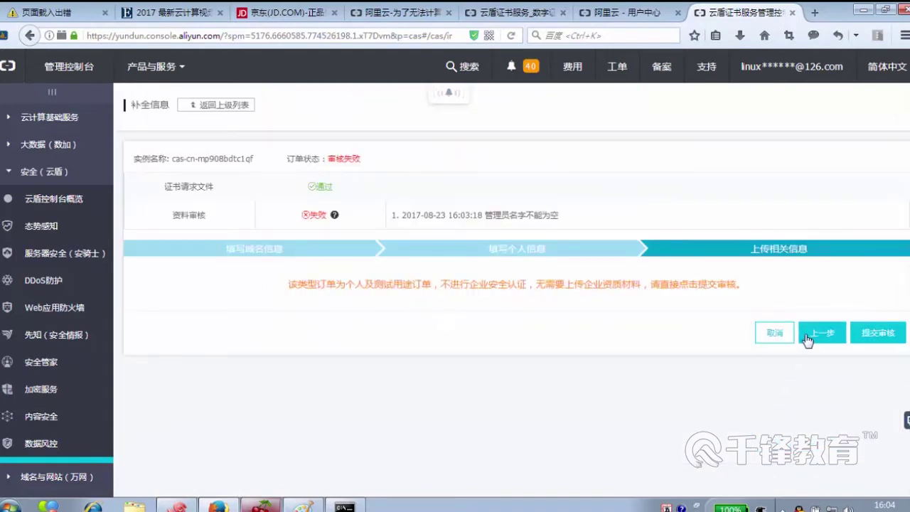
click(876, 333)
- Confirm the 温馨提示 resubmission prompt, then dismiss the 'too frequent, retry after 5 minutes' error
click(578, 200)
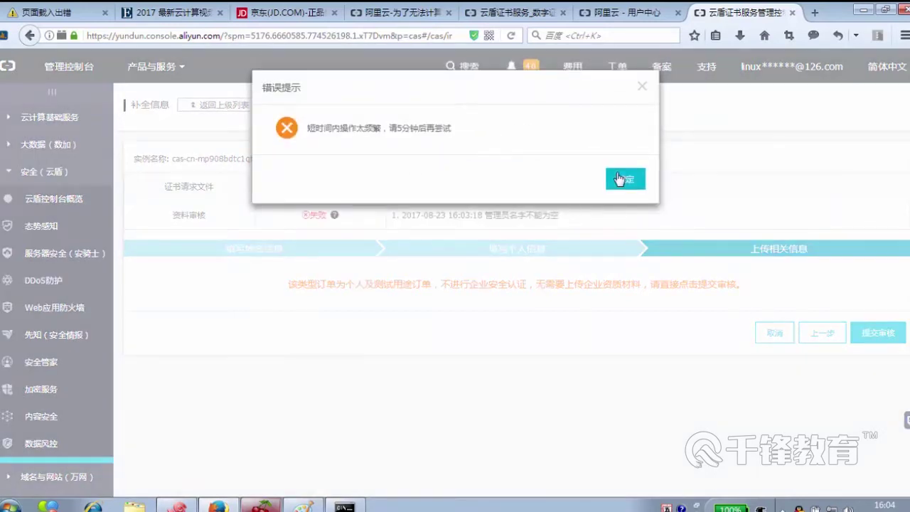
click(609, 184)
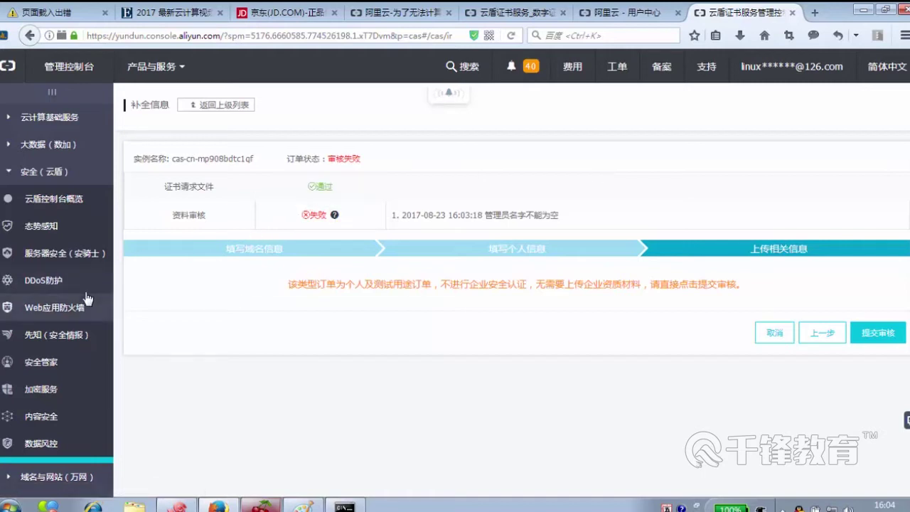
scroll(98, 290, down, 3)
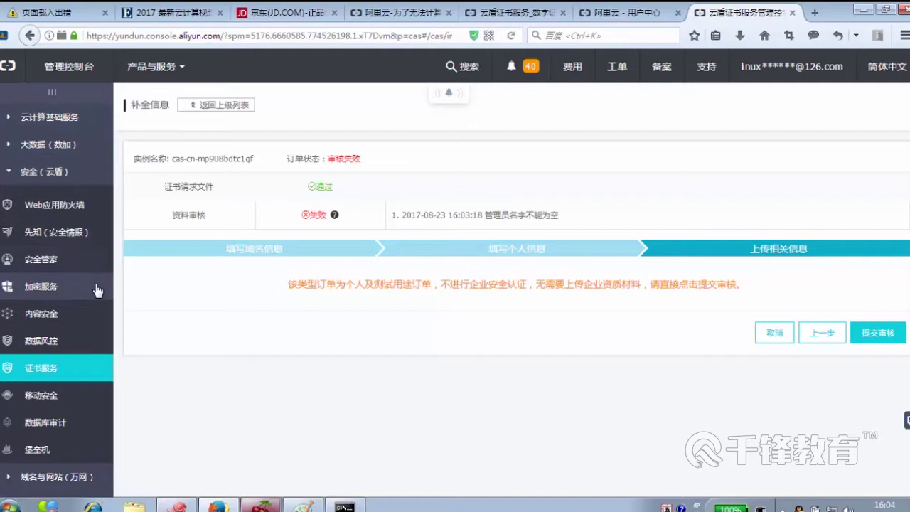
scroll(97, 290, up, 3)
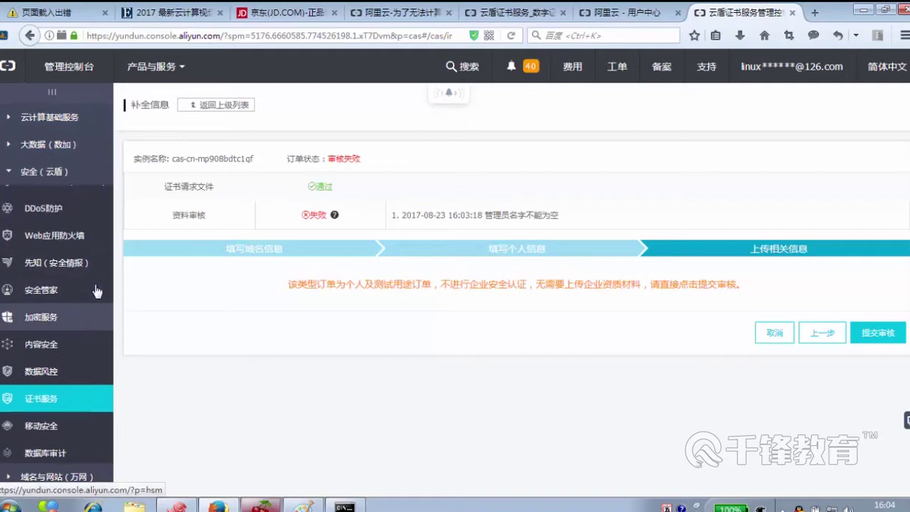
- Go to 域名与网站(万网) > 域名 in the sidebar and close the real-name verification notice
click(48, 174)
click(43, 117)
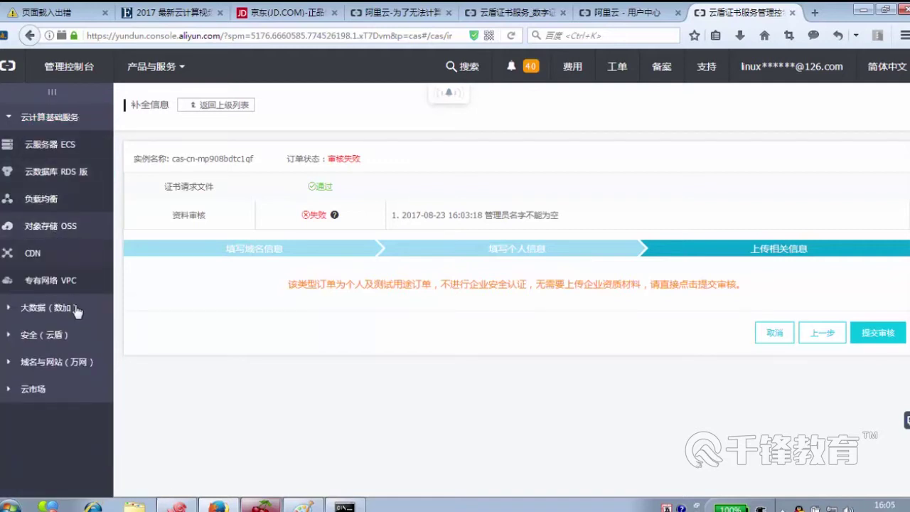
click(70, 364)
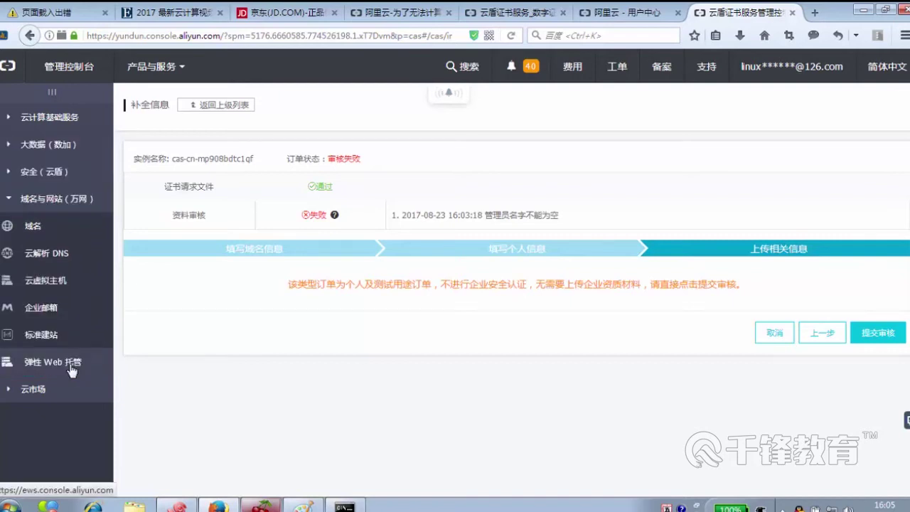
click(33, 227)
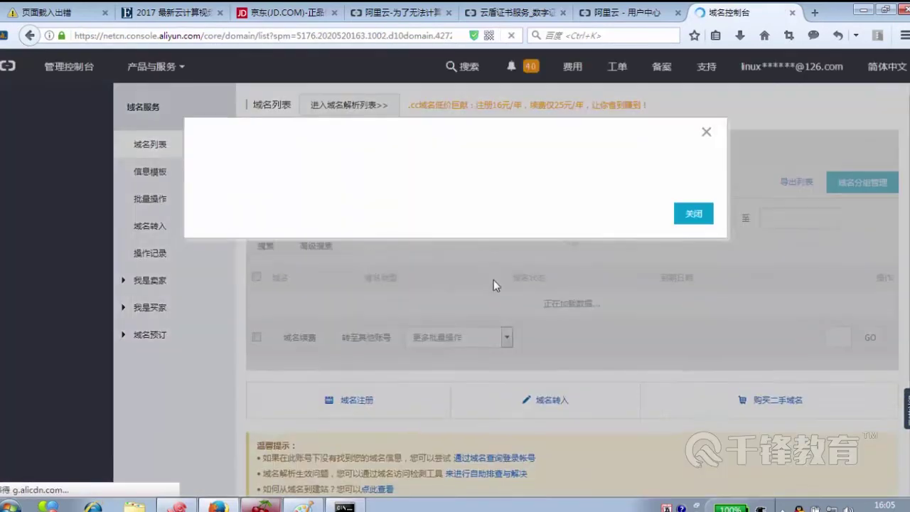
click(703, 132)
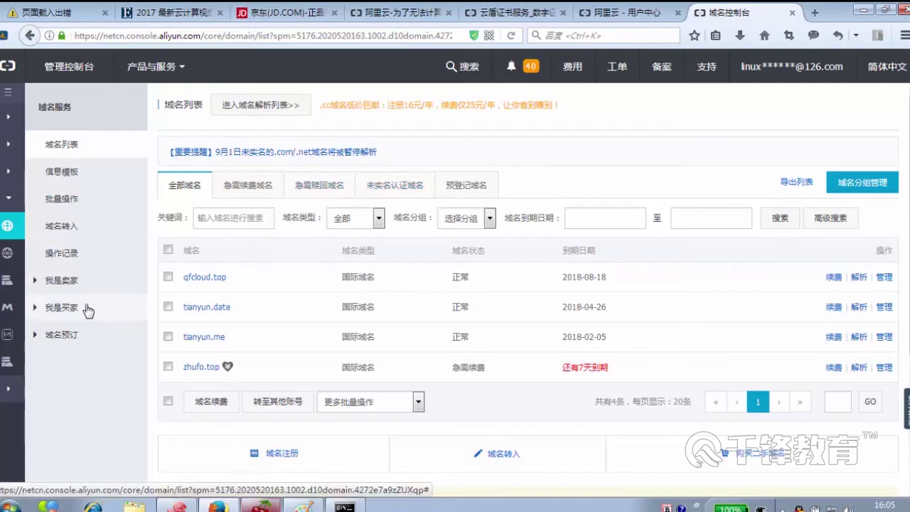
- Review the qfcloud.top, tianyun.date, tianyun.me and zhufo.top domain list, then expand the sidebar
scroll(529, 285, down, 2)
scroll(529, 284, up, 2)
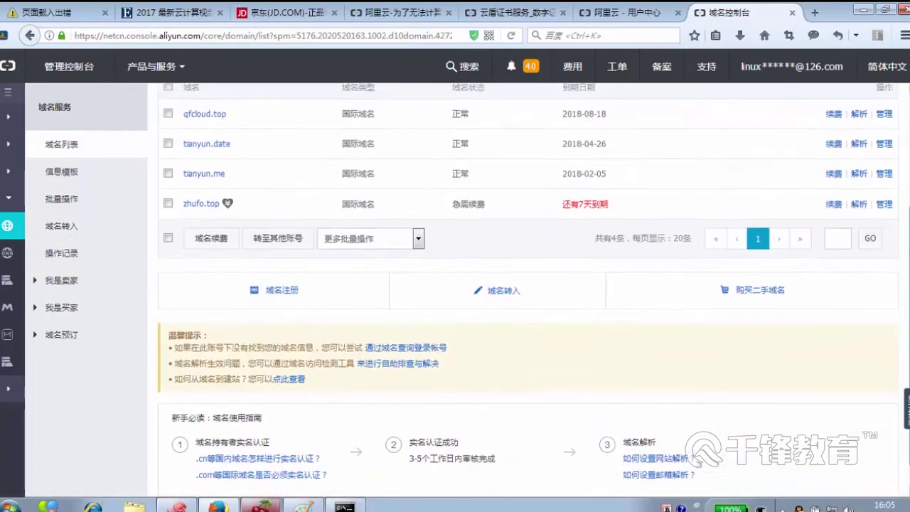
scroll(650, 207, up, 1)
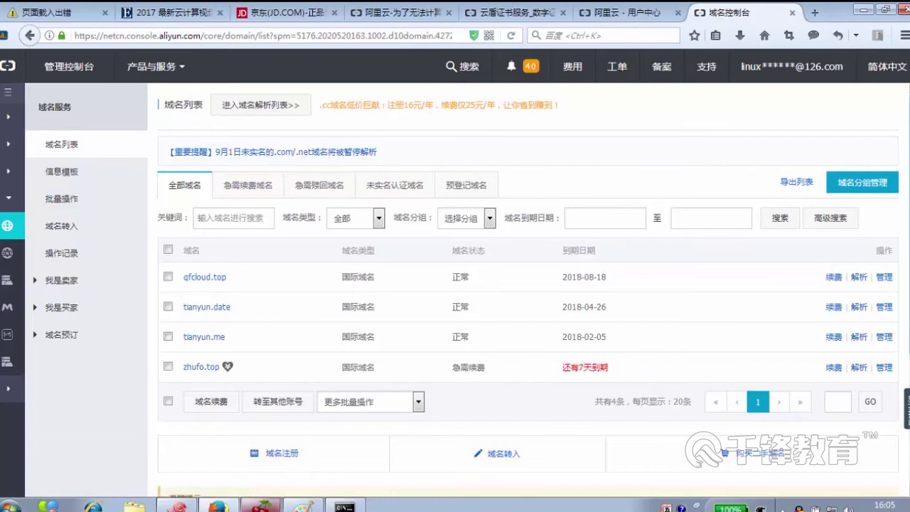
scroll(418, 346, down, 2)
scroll(418, 346, up, 2)
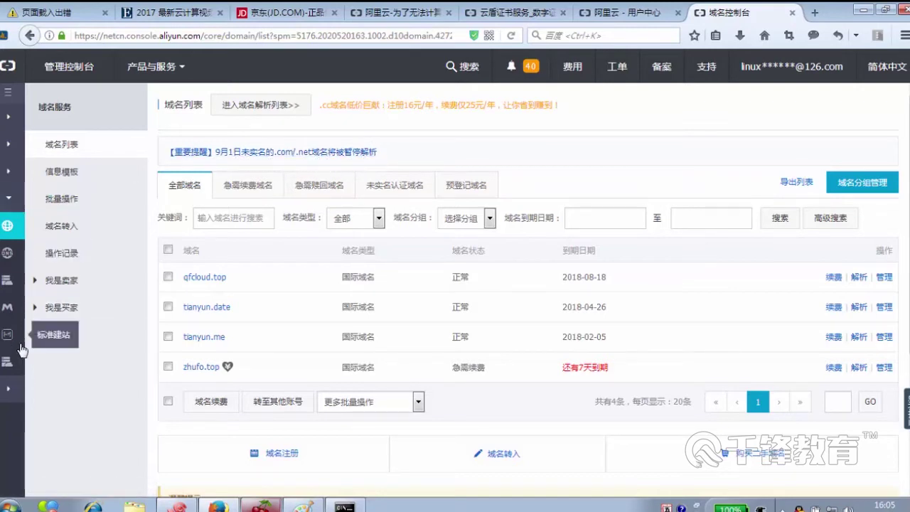
click(9, 92)
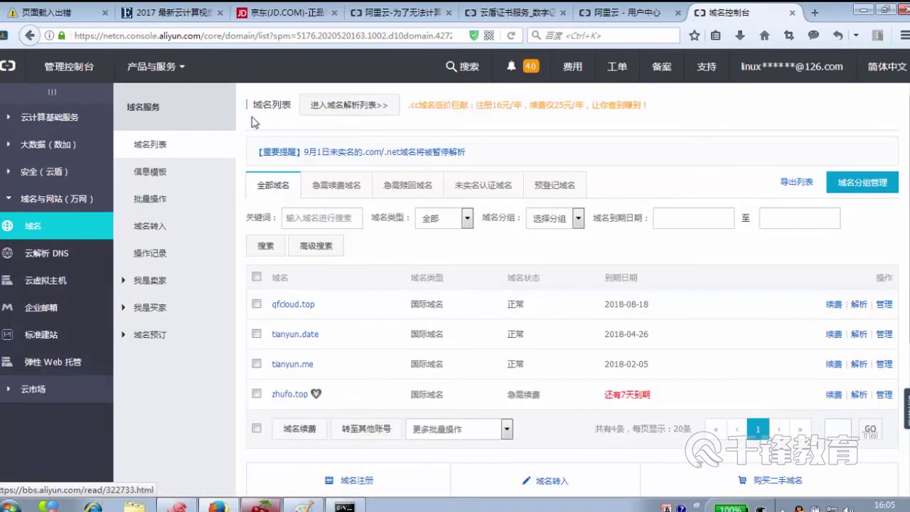
- Go back to 证书服务 through 产品与服务 > 全部 to see the certificate orders
click(169, 67)
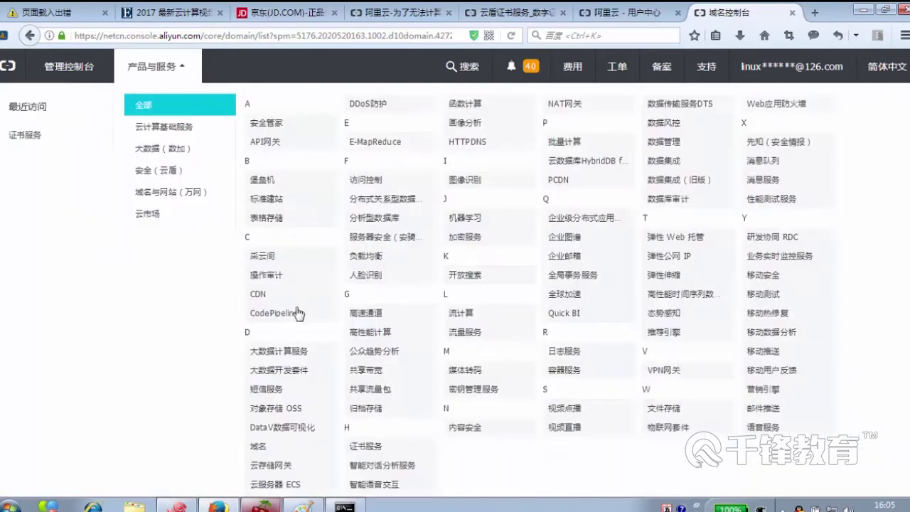
mouse_move(196, 172)
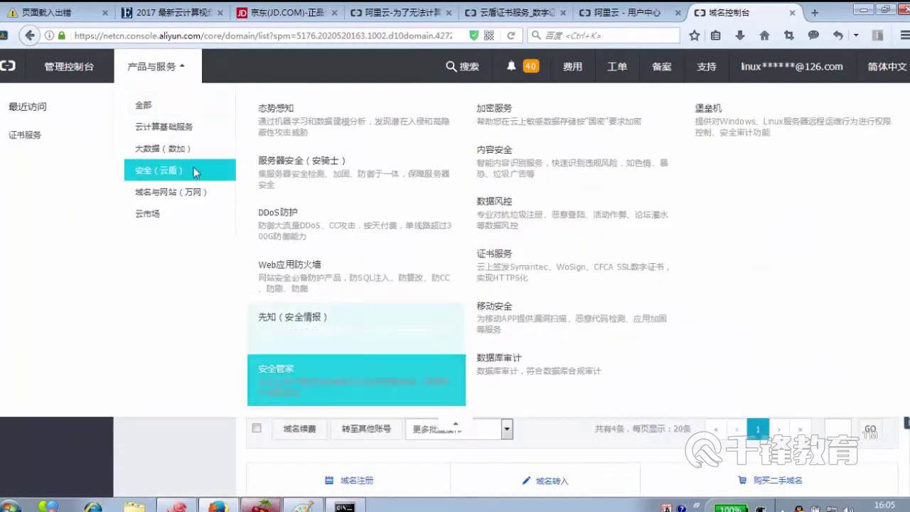
mouse_move(170, 104)
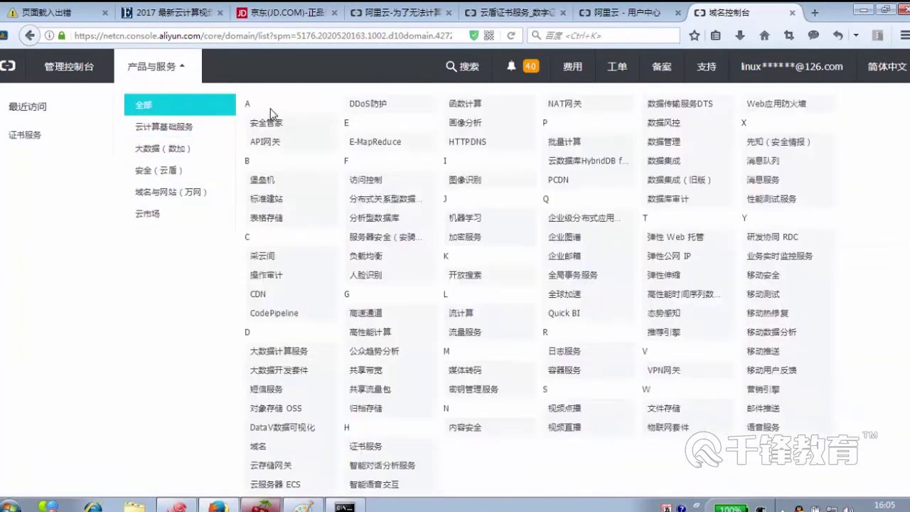
click(367, 447)
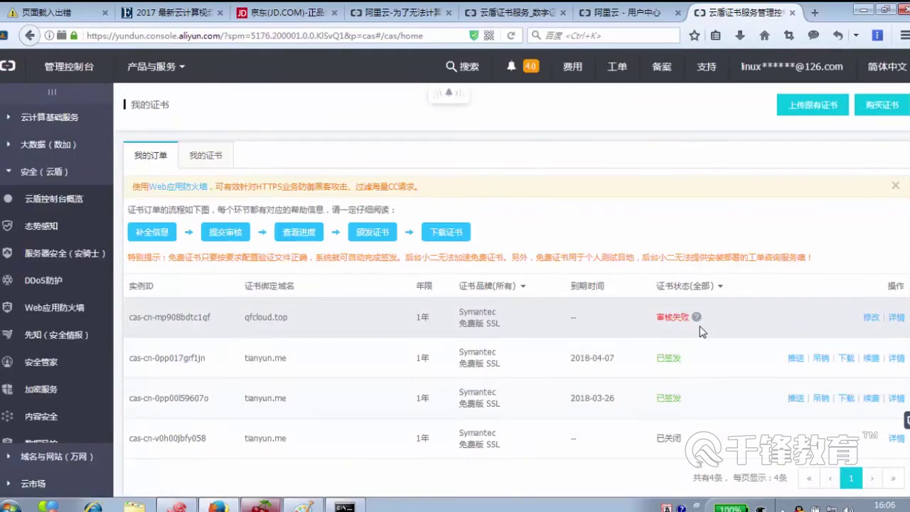
- Reopen the failed qfcloud.top order and advance past the domain step to 填写个人信息
click(871, 318)
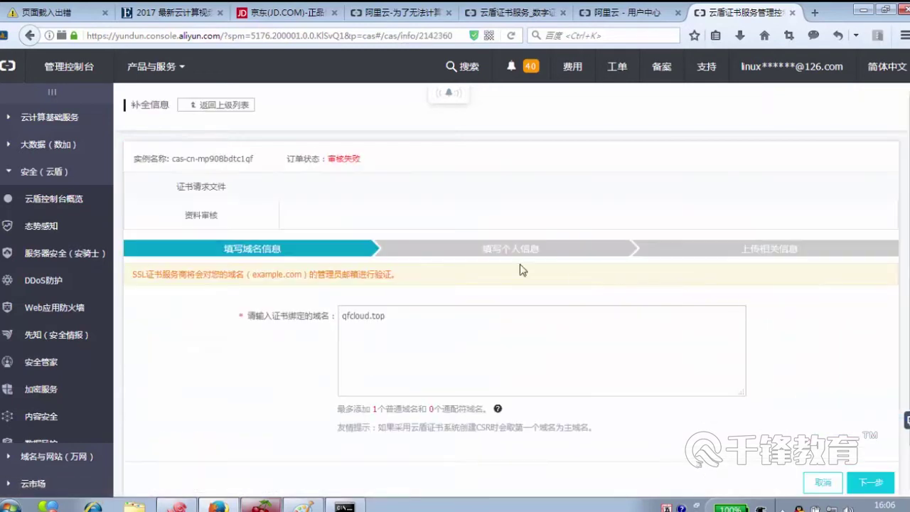
click(397, 317)
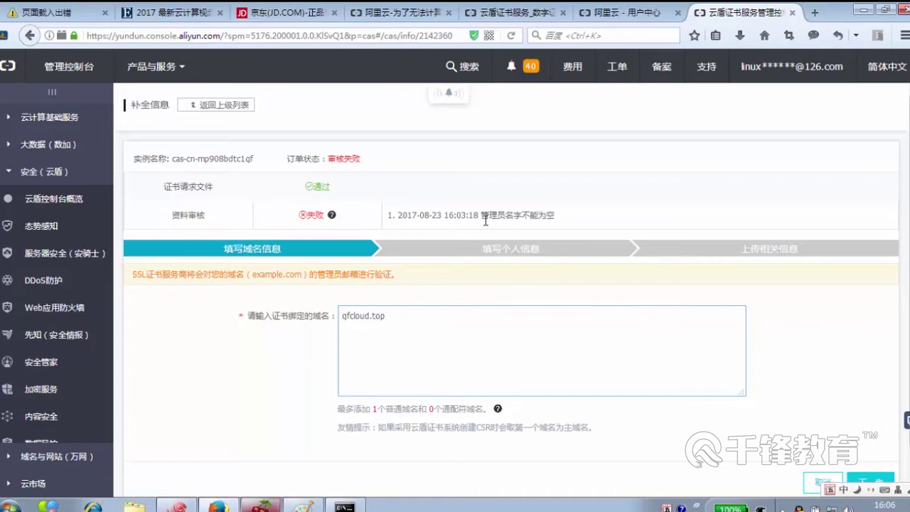
scroll(717, 286, down, 1)
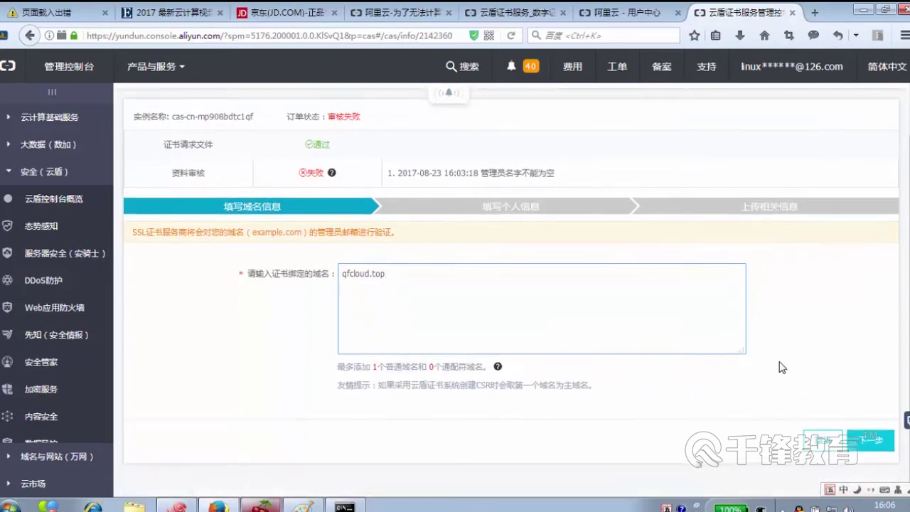
click(862, 441)
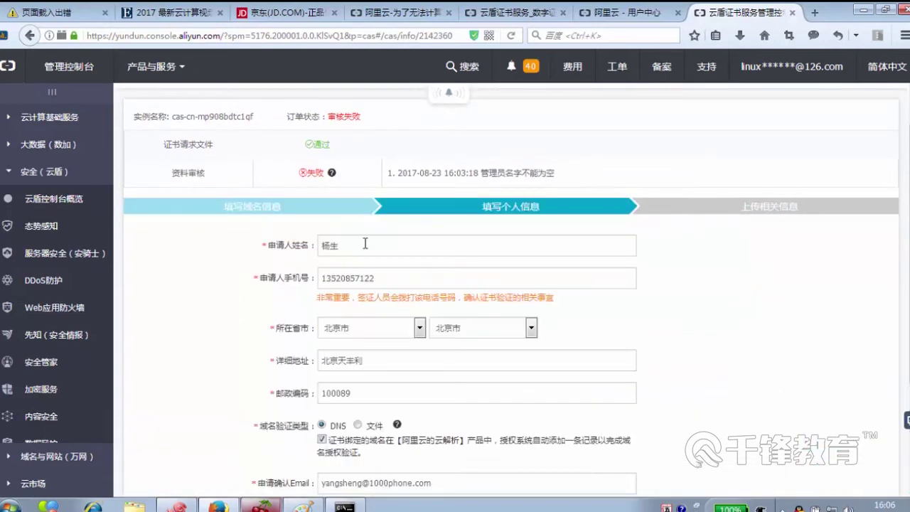
- Check the applicant name and personal details, then continue to the 上传相关信息 step
click(365, 244)
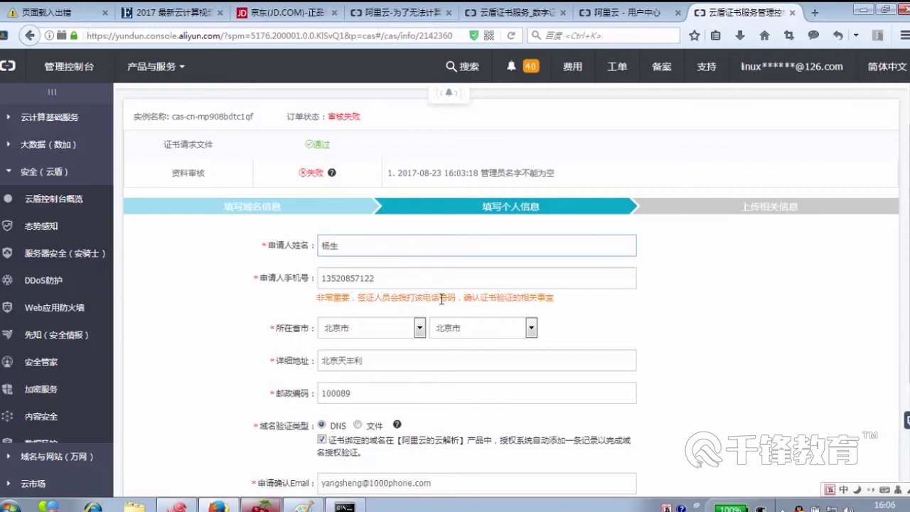
scroll(442, 298, down, 3)
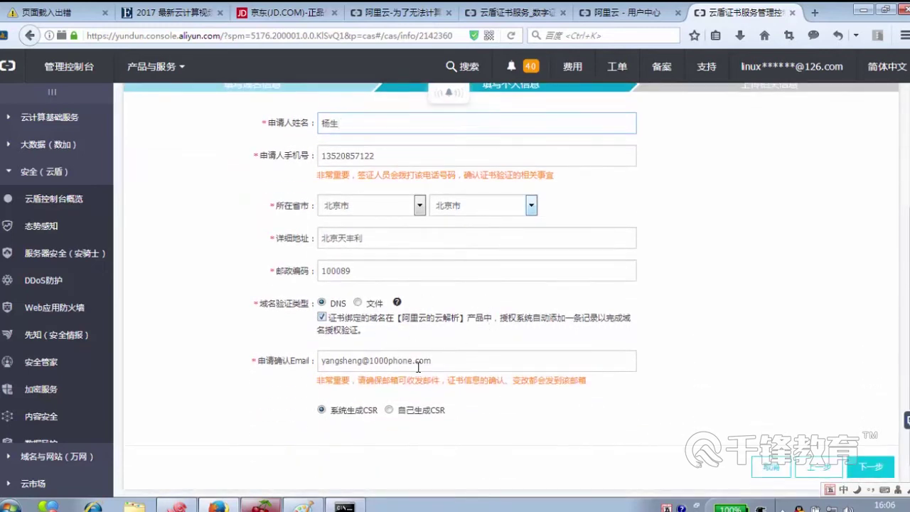
scroll(446, 366, up, 2)
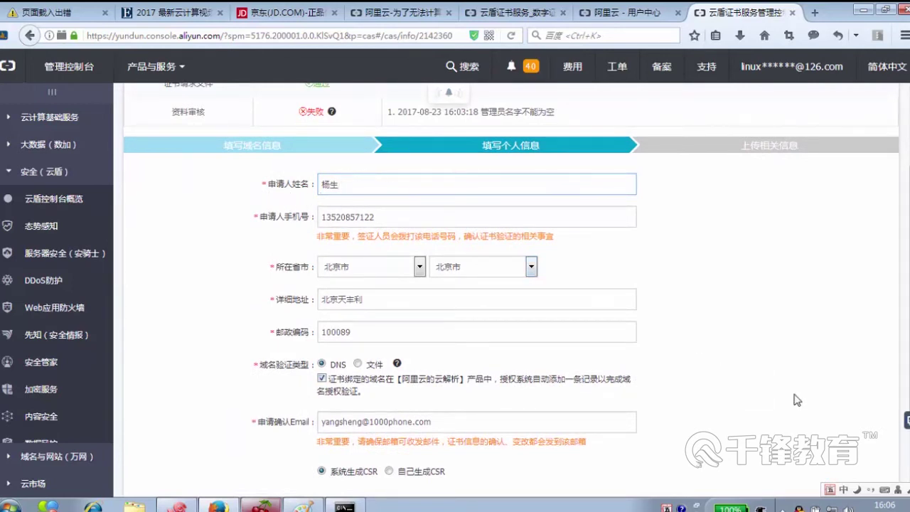
scroll(798, 400, down, 3)
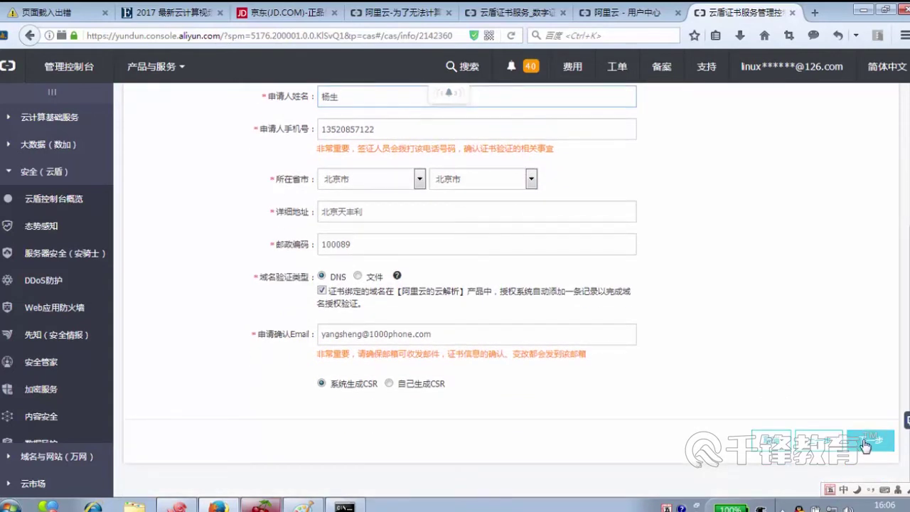
click(864, 443)
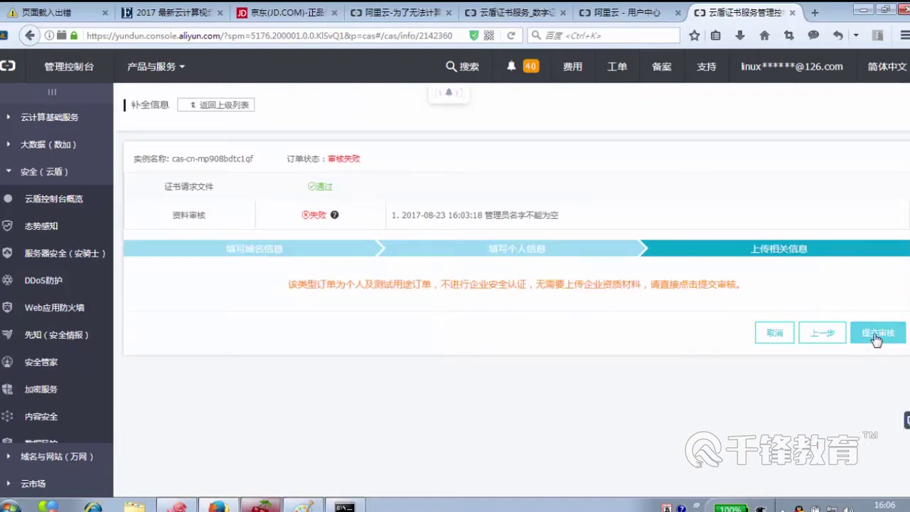
- Submit the qfcloud.top order for review with 提交审核, confirm it, and dismiss the too-frequent error
click(876, 339)
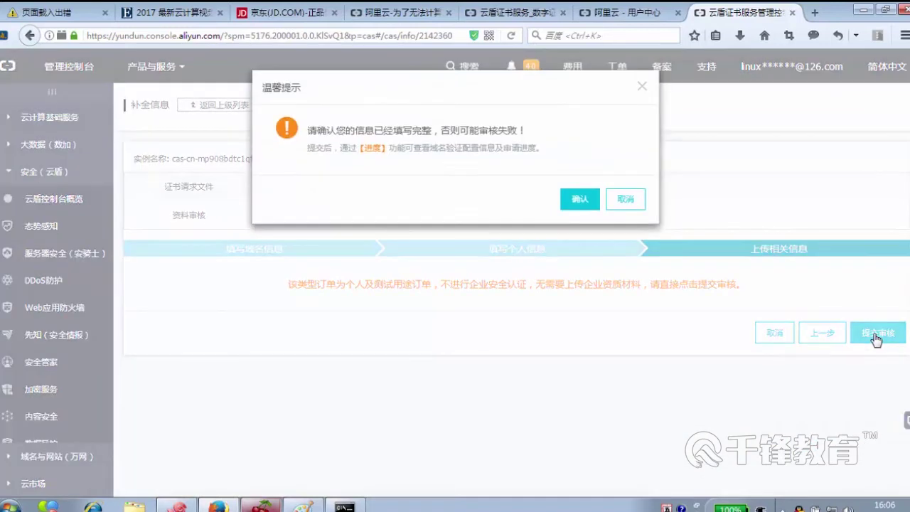
click(580, 198)
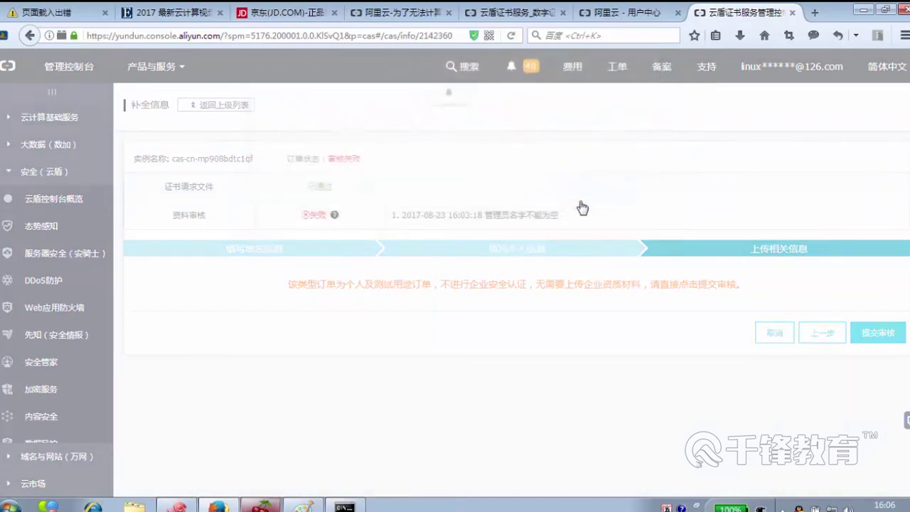
click(625, 180)
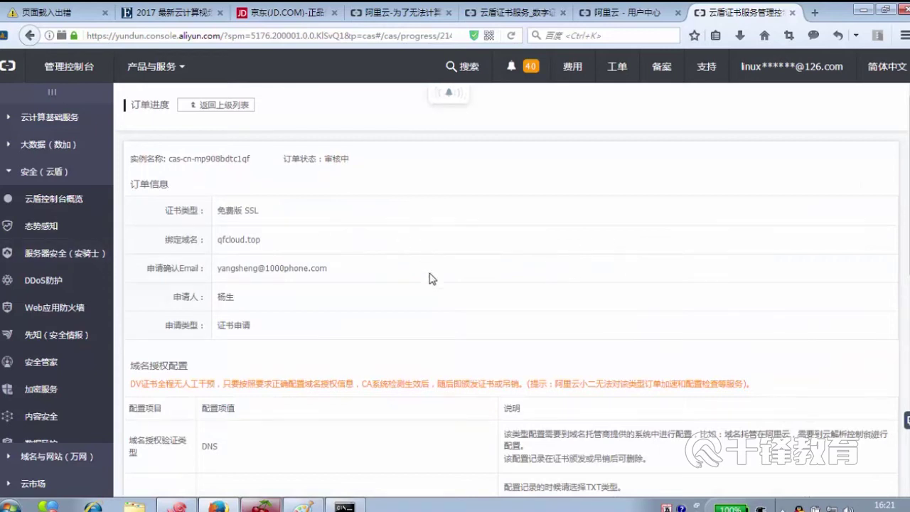
- Leave the order page and return to the 我的证书 certificate list
triple_click(364, 165)
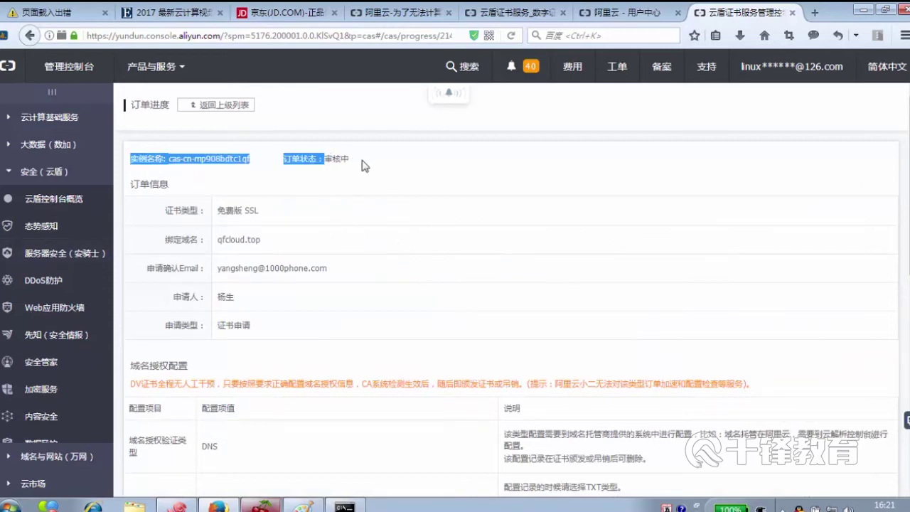
click(364, 165)
click(220, 107)
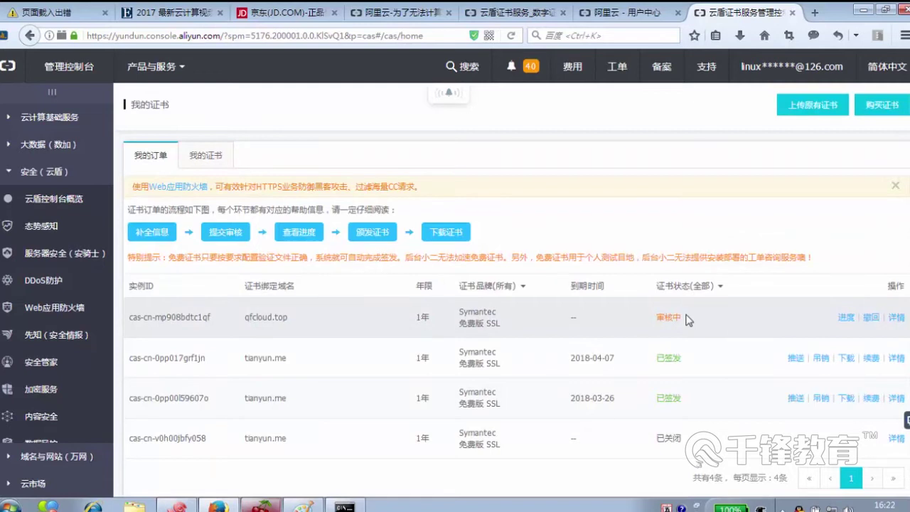
- Check the qfcloud.top order's progress, then open the download page for the issued certificate
click(846, 317)
scroll(672, 325, down, 5)
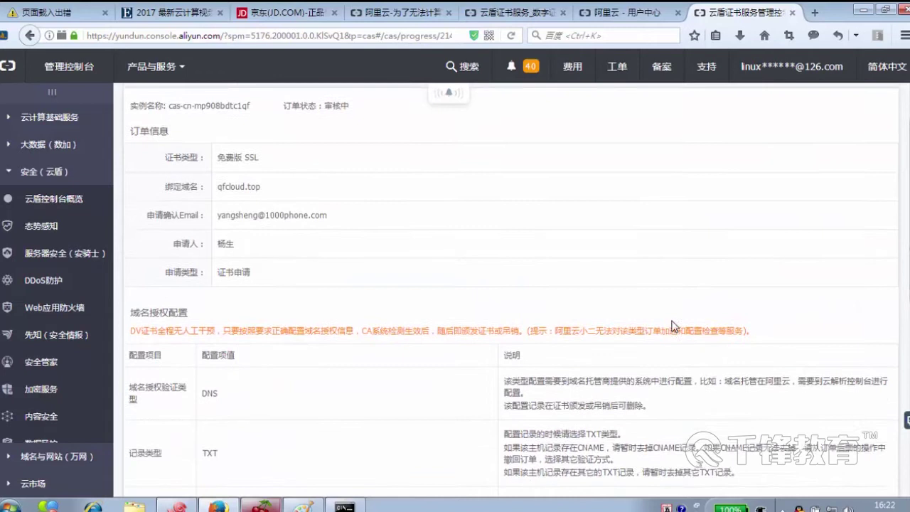
scroll(675, 326, down, 7)
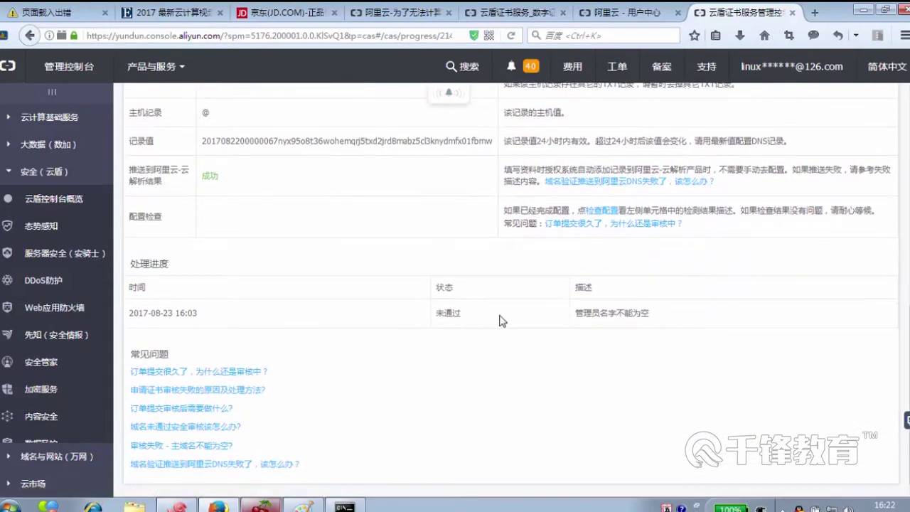
scroll(606, 315, up, 7)
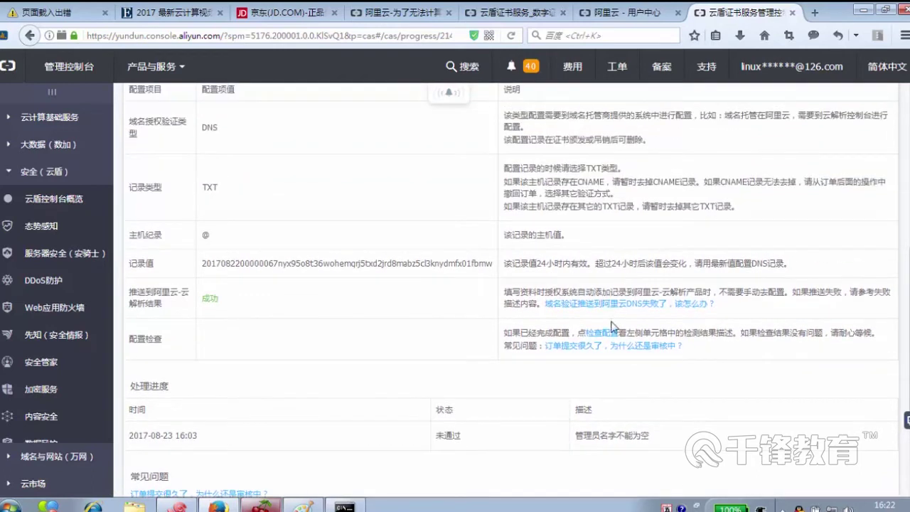
scroll(612, 326, up, 6)
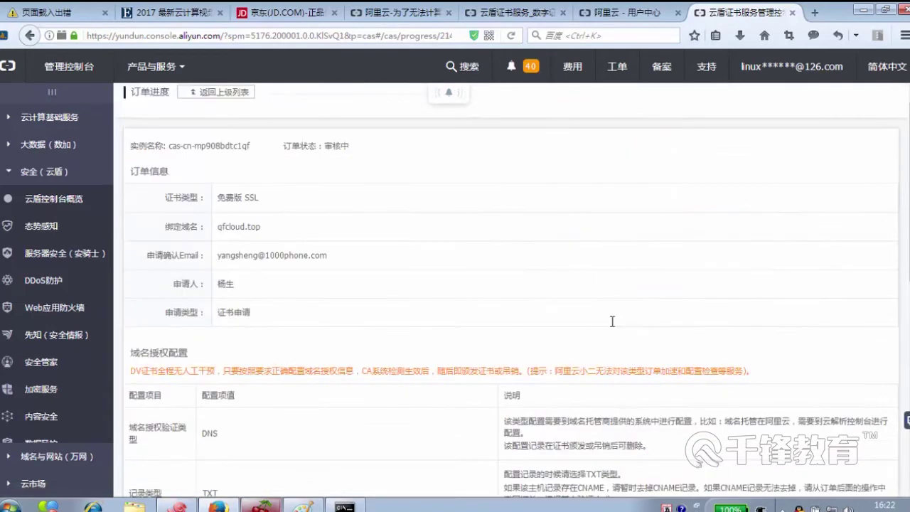
scroll(614, 328, down, 12)
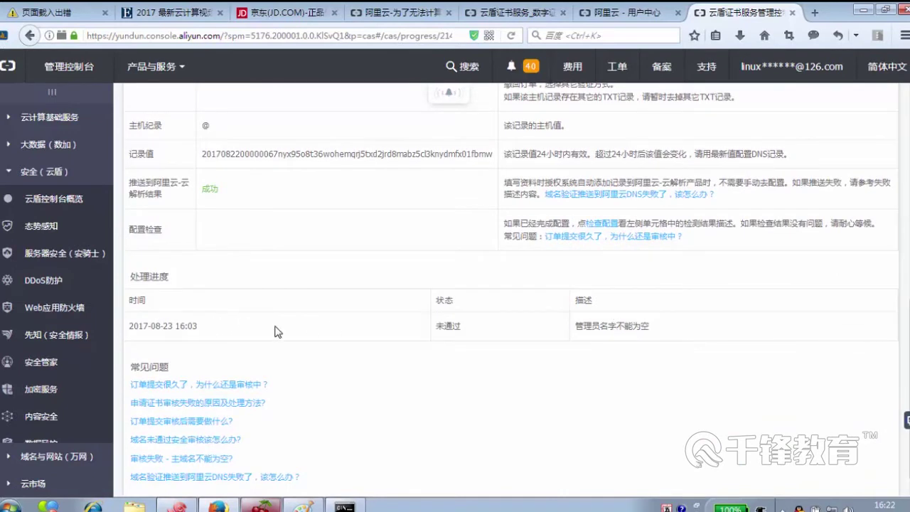
scroll(281, 334, up, 7)
scroll(283, 337, up, 5)
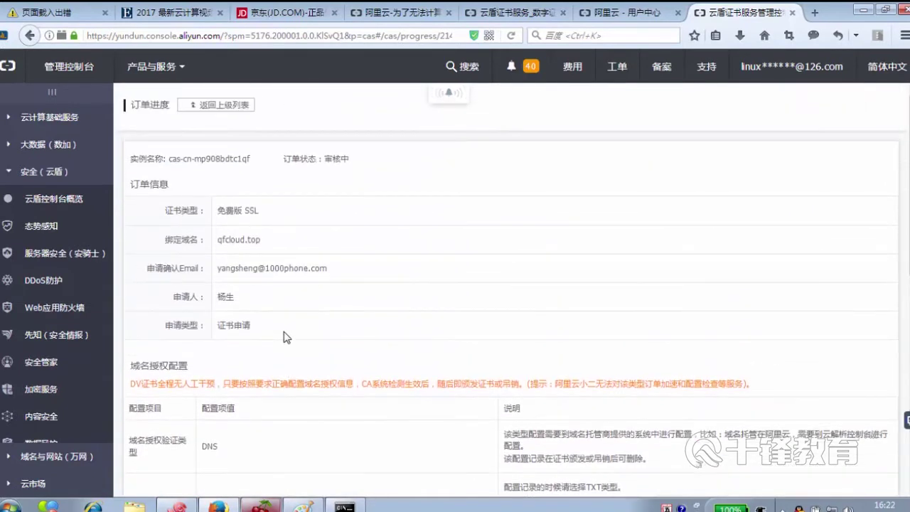
scroll(283, 337, down, 10)
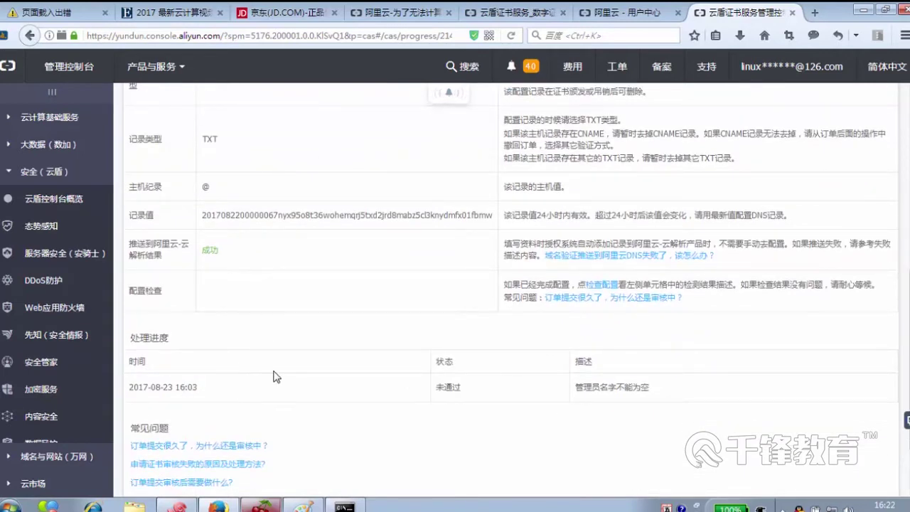
scroll(291, 376, down, 2)
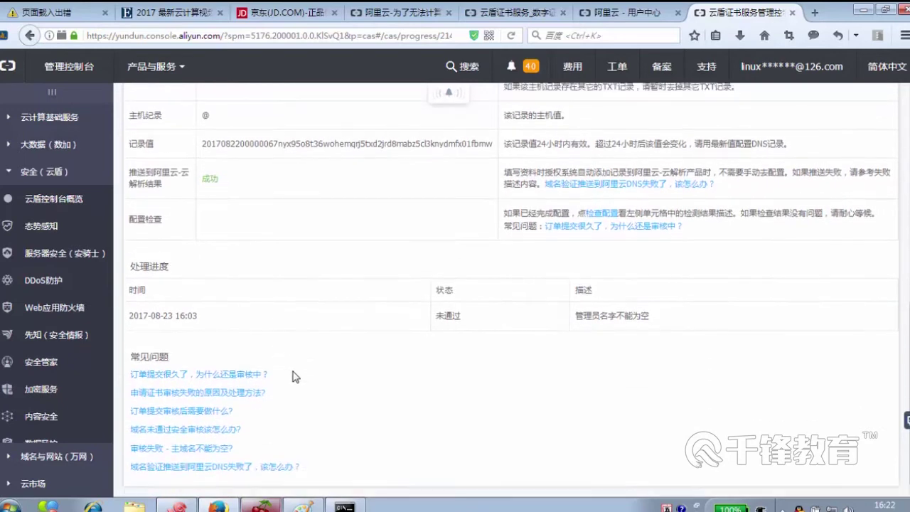
scroll(298, 376, up, 12)
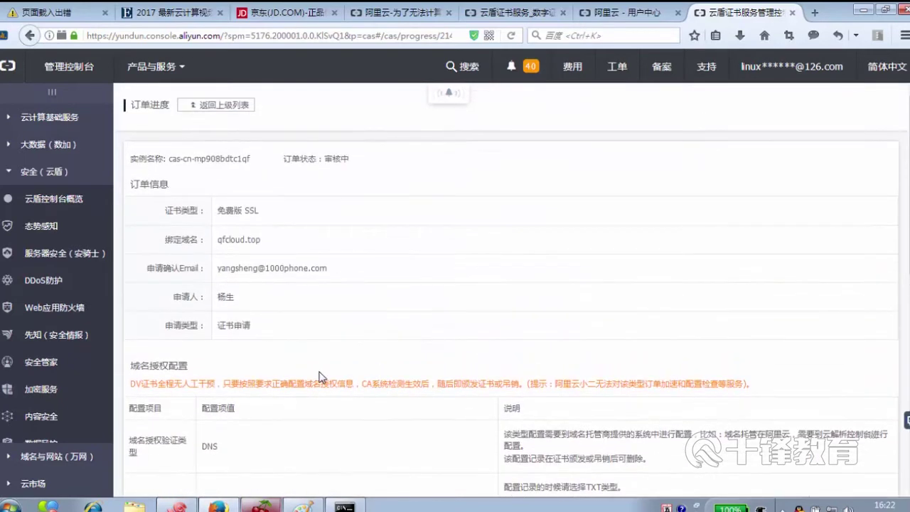
click(221, 107)
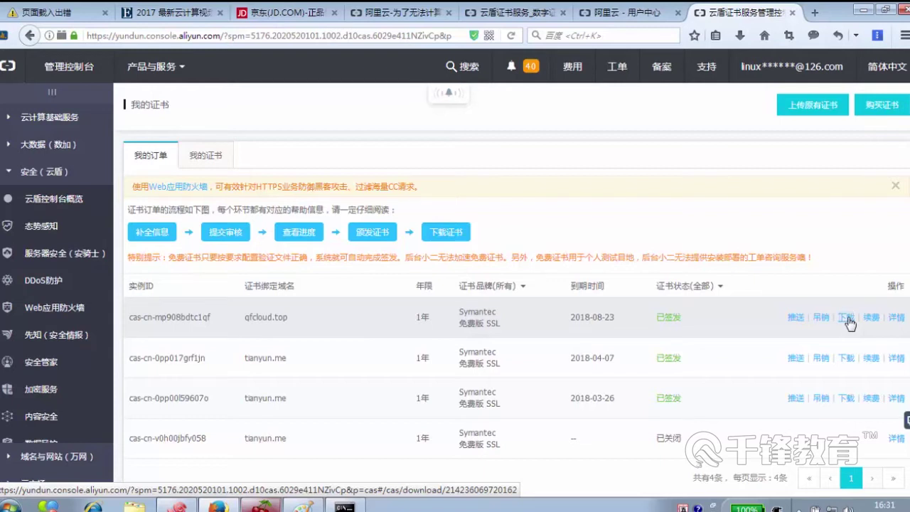
click(846, 319)
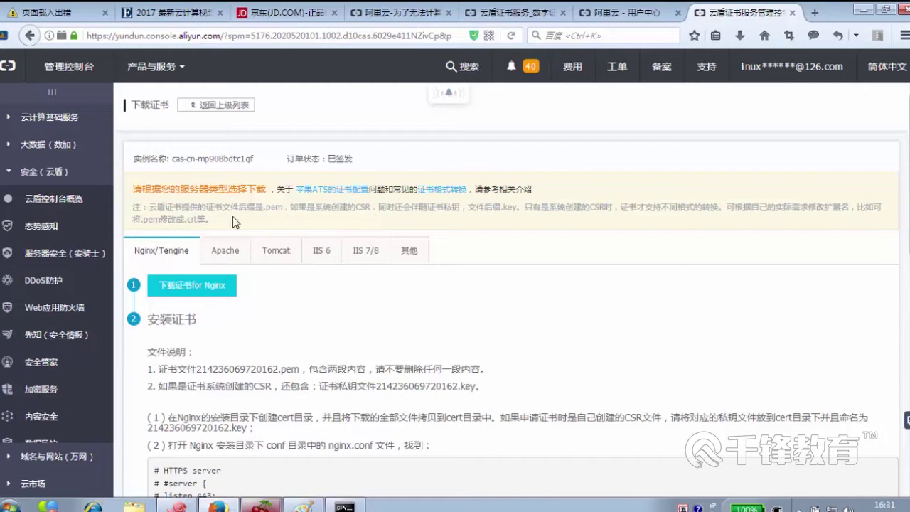
- Compare the Apache, Tomcat, IIS 6, IIS 7/8 and Nginx instructions, settling on Apache
click(225, 250)
click(273, 252)
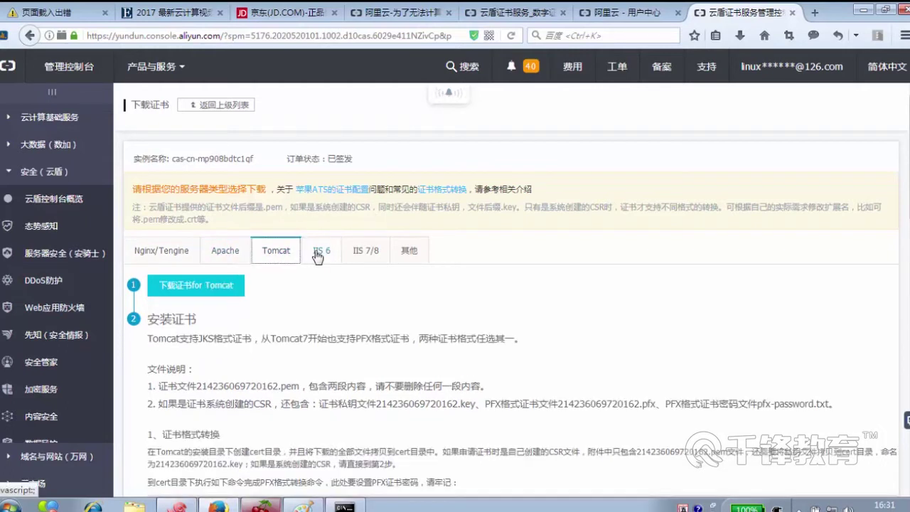
click(322, 251)
click(359, 251)
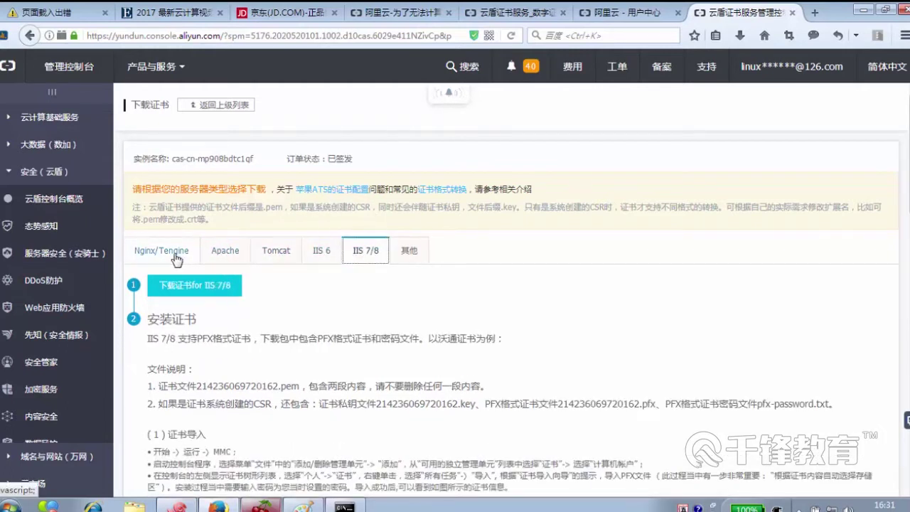
click(184, 256)
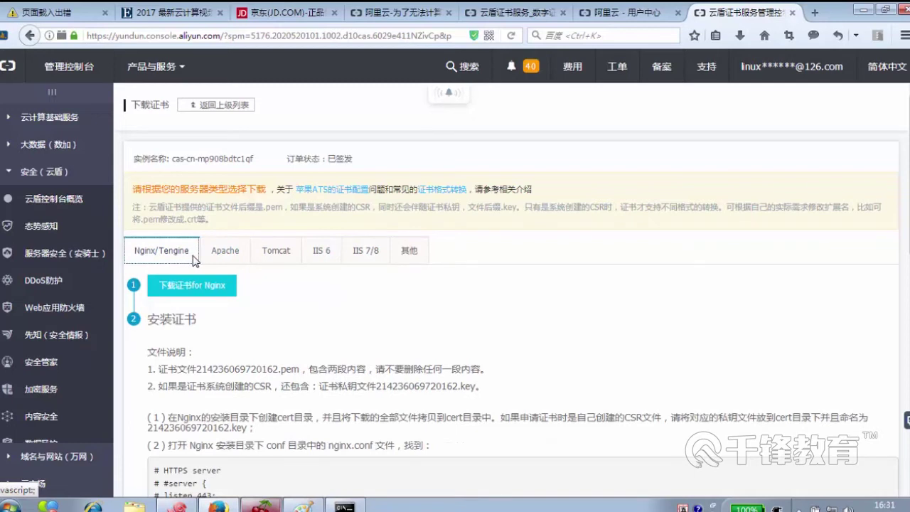
click(222, 256)
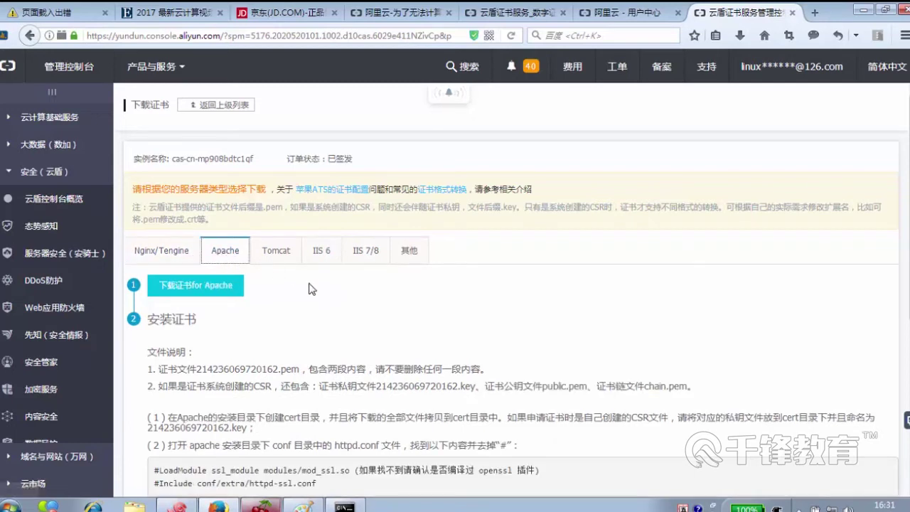
scroll(309, 288, down, 2)
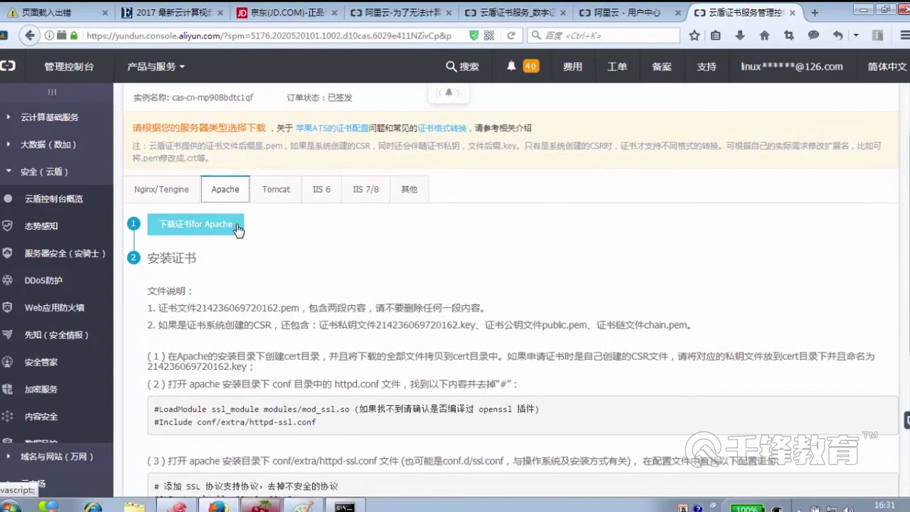
- Copy the link address of 下载证书for Apache and switch to Xshell
right_click(230, 234)
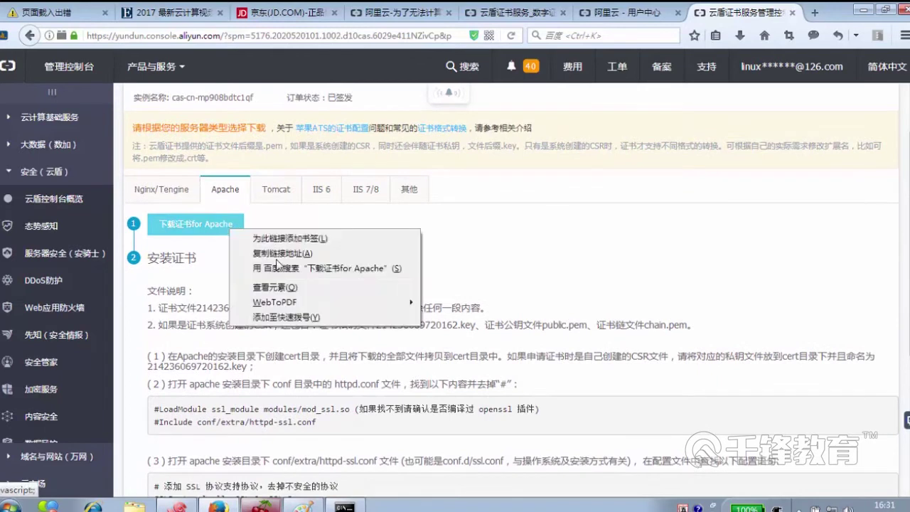
click(282, 308)
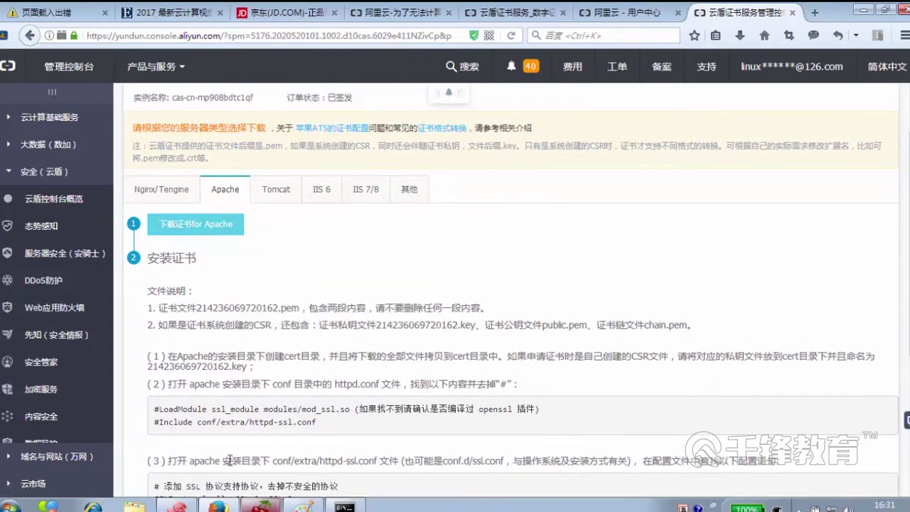
key(alt+Tab)
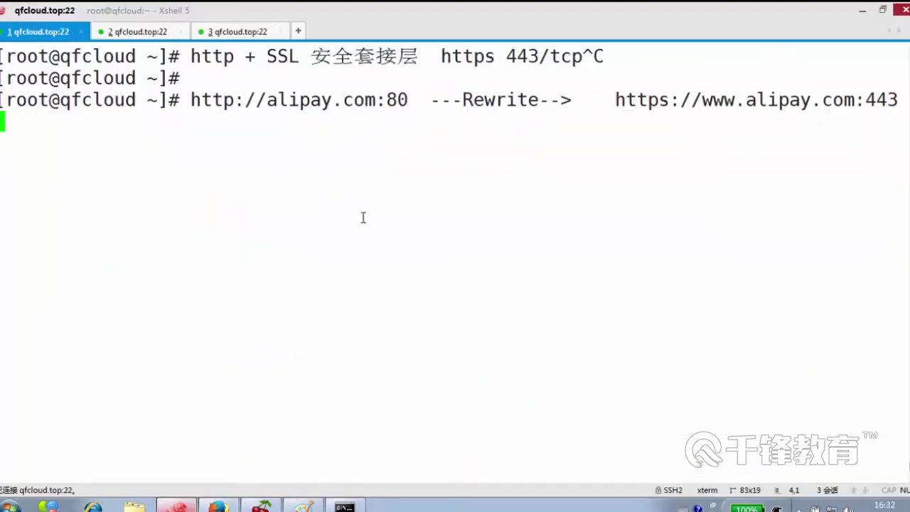
- In Xshell, clear the screen, paste the link after wget, erase the bogus 'javascript:;', and minimize
key(ctrl+c)
key(ctrl+l)
text(wget)
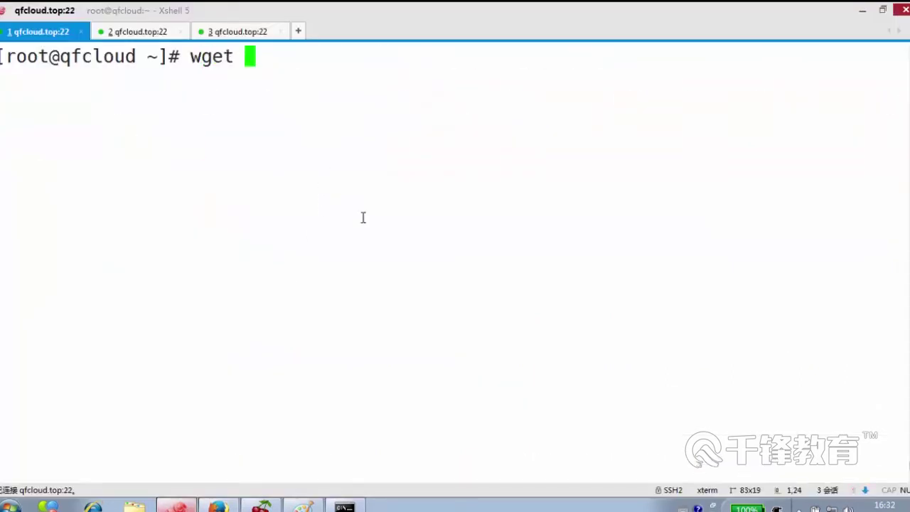
right_click(466, 95)
click(515, 154)
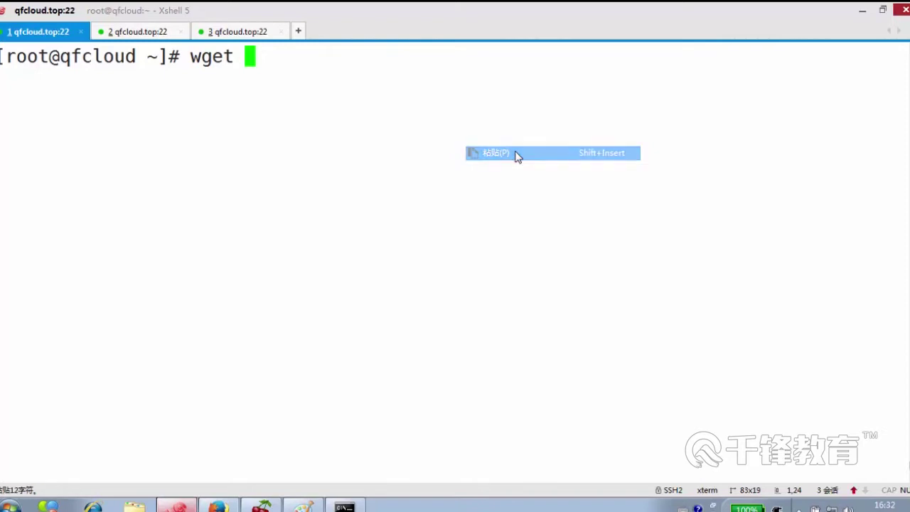
key(BackSpace)
key(BackSpace)
key(BackSpace)
key(BackSpace)
key(BackSpace)
key(BackSpace)
key(BackSpace)
key(BackSpace)
key(BackSpace)
key(BackSpace)
key(BackSpace)
key(BackSpace)
key(BackSpace)
key(BackSpace)
key(BackSpace)
key(BackSpace)
key(BackSpace)
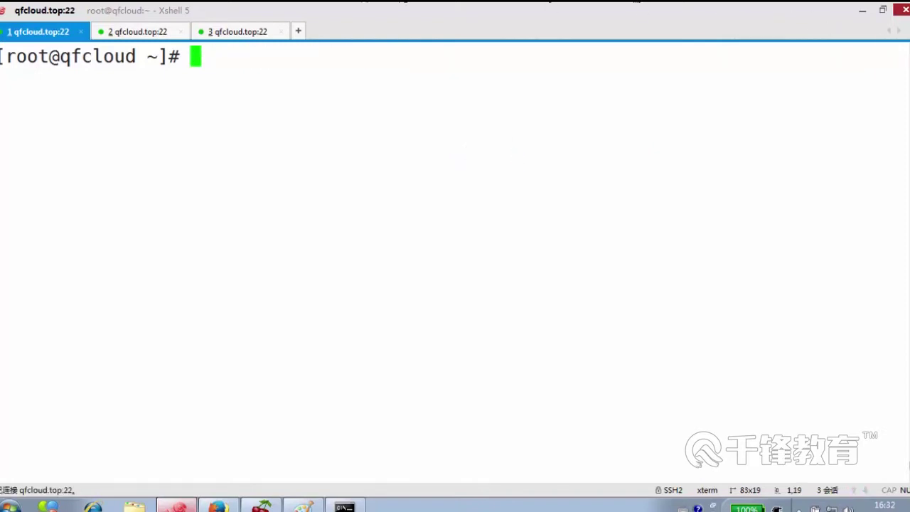
click(863, 10)
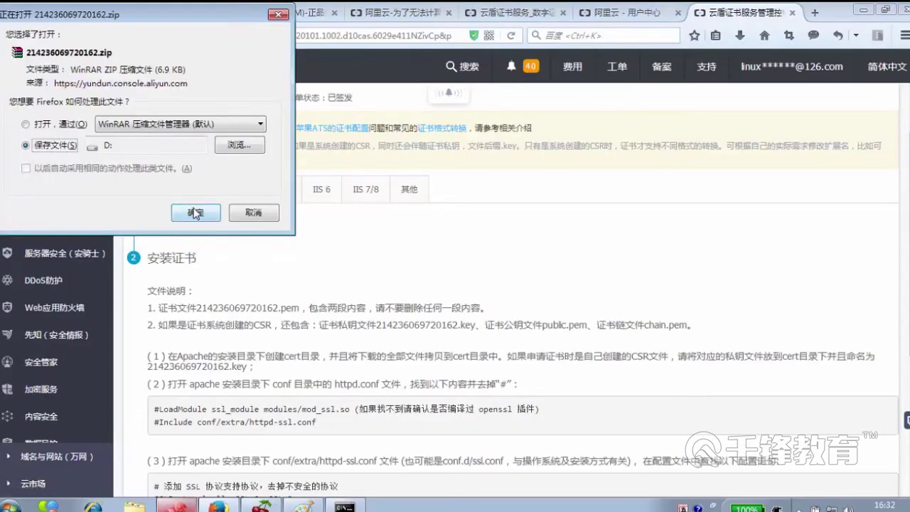
- Save 214236069720162.zip and copy its download link from Firefox's downloads panel
click(194, 214)
mouse_move(769, 77)
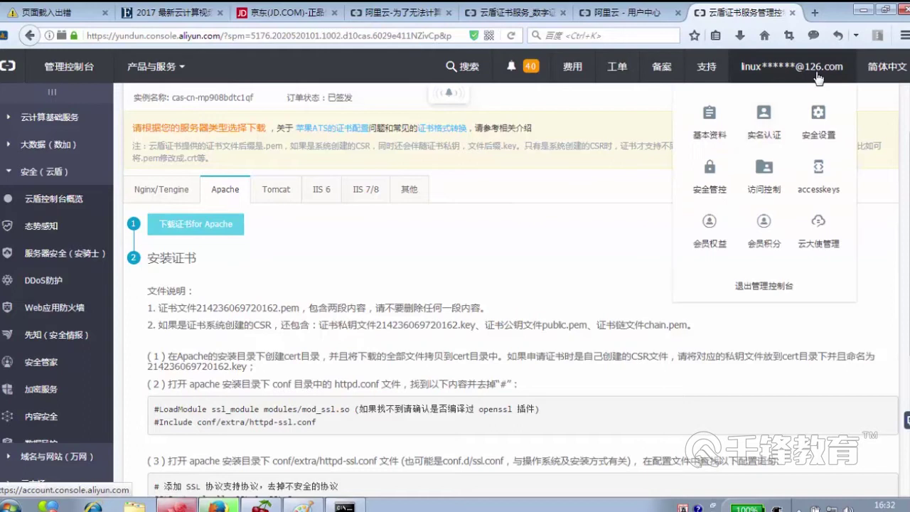
click(740, 34)
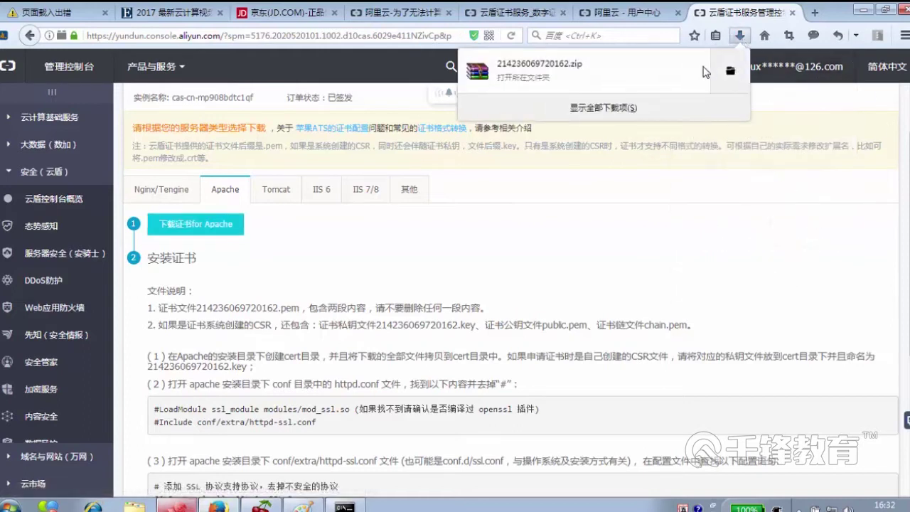
right_click(566, 69)
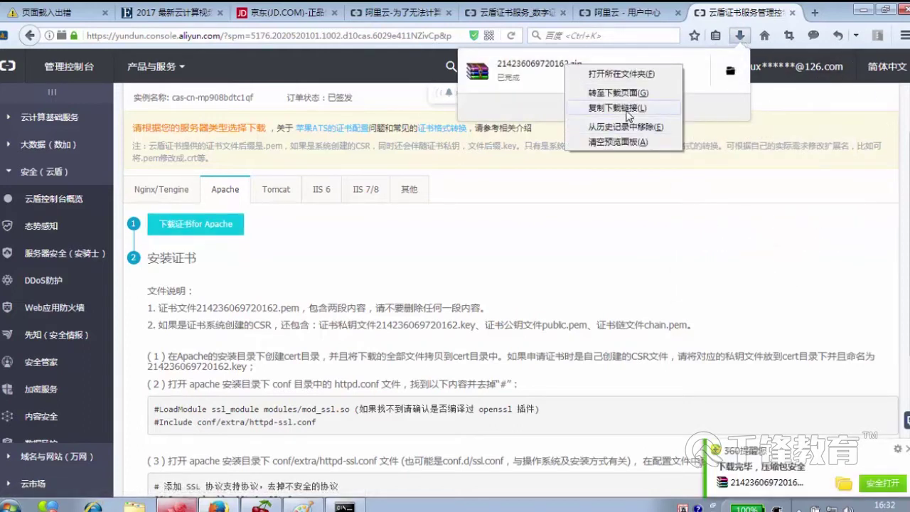
click(628, 110)
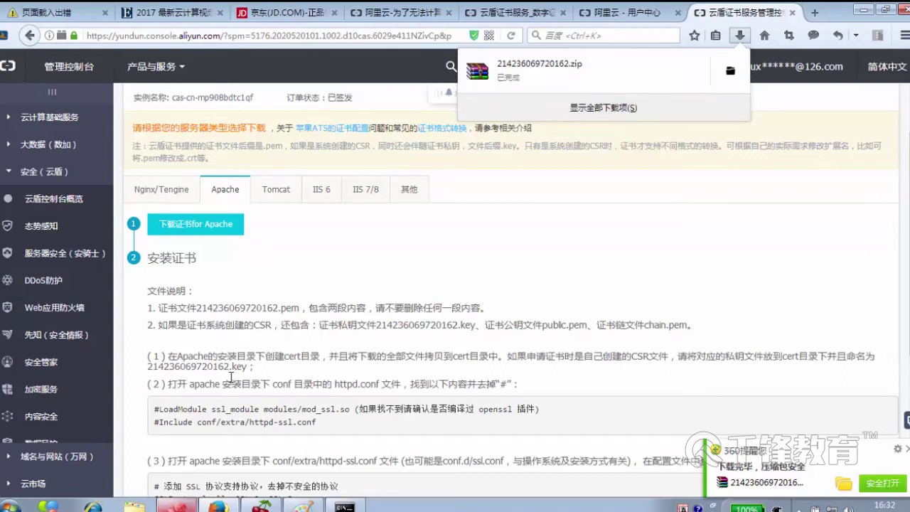
key(alt+Tab)
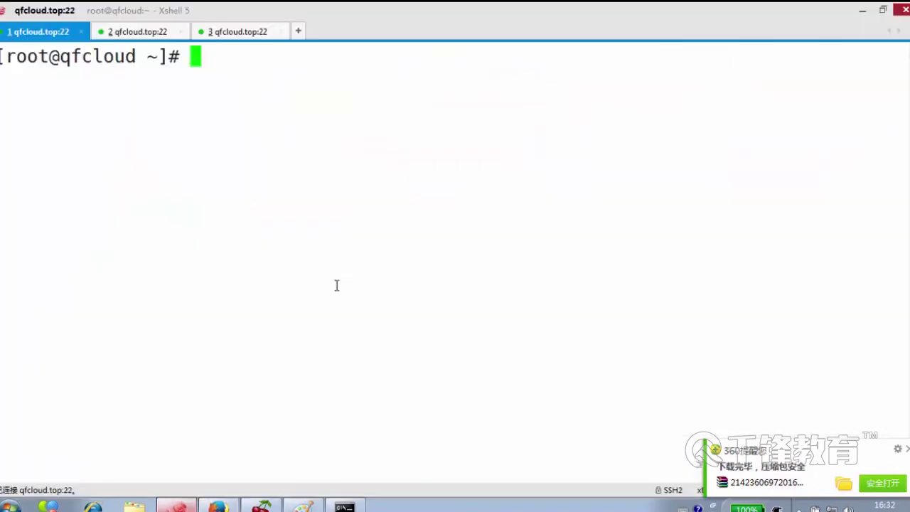
- Run wget with the copied certificate download link on the server
text(wget)
right_click(514, 276)
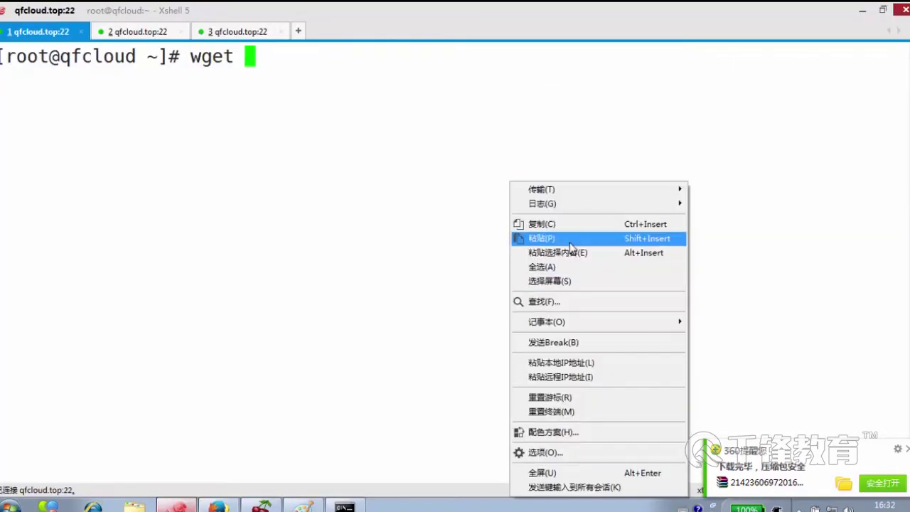
click(573, 242)
key(Return)
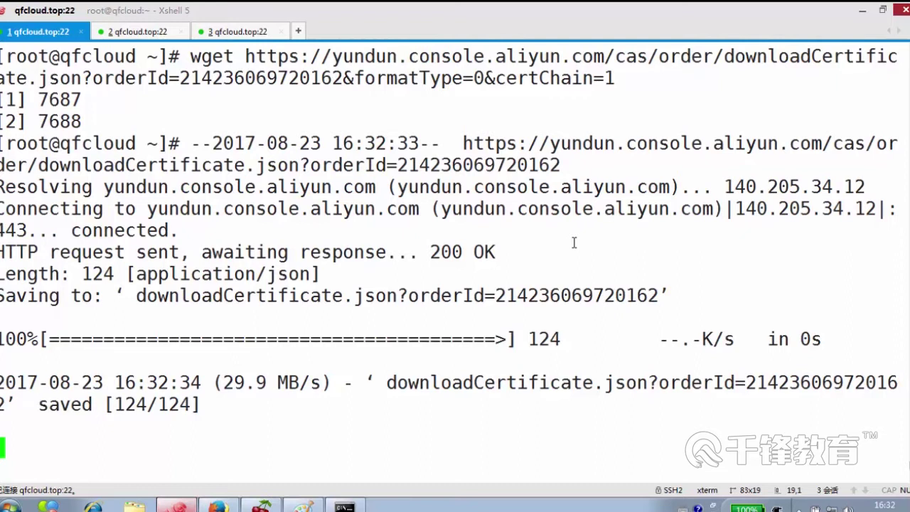
key(Return)
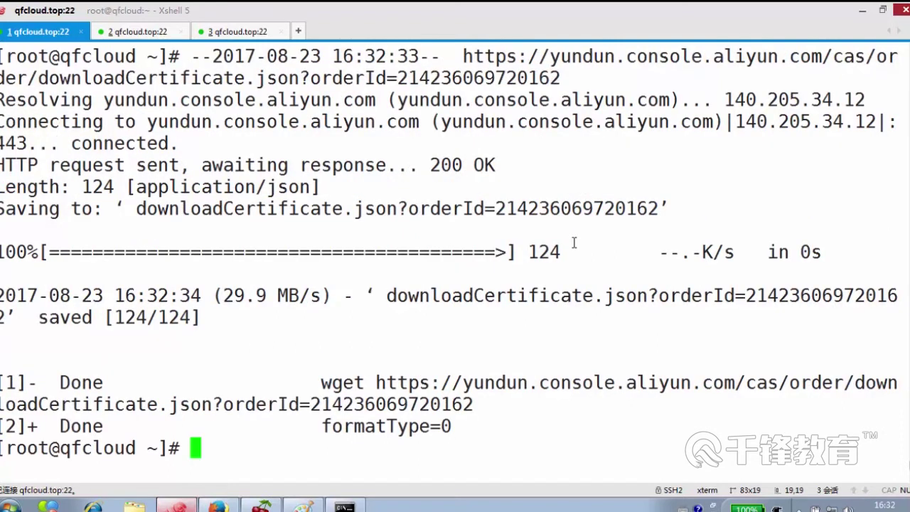
- List the home folder, delete the 124-byte downloadCertificate JSON with rm -rf, and list again
key(ctrl+l)
text(ls)
key(Return)
text(rm -rf do)
key(Tab)
key(Return)
key(ctrl+l)
text(ls)
key(Return)
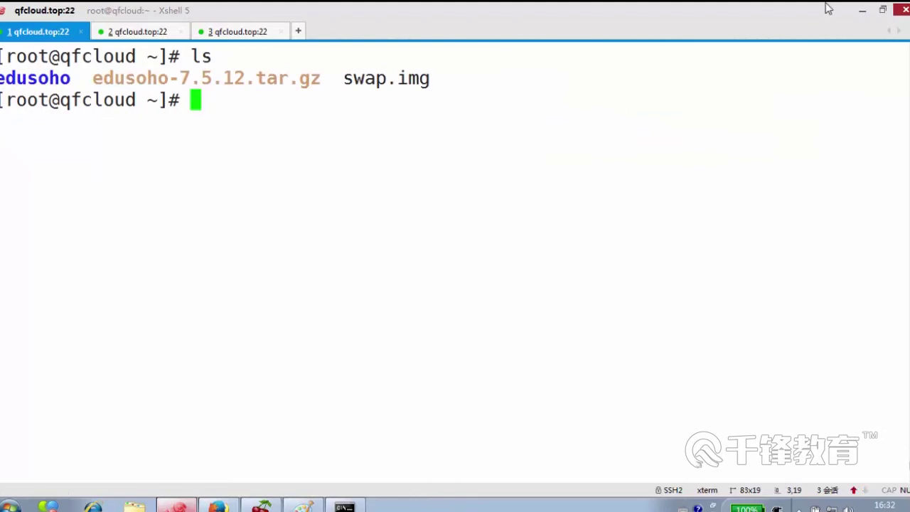
- Restore the full Xshell window layout and check the menus for file transfer options
key(alt+s)
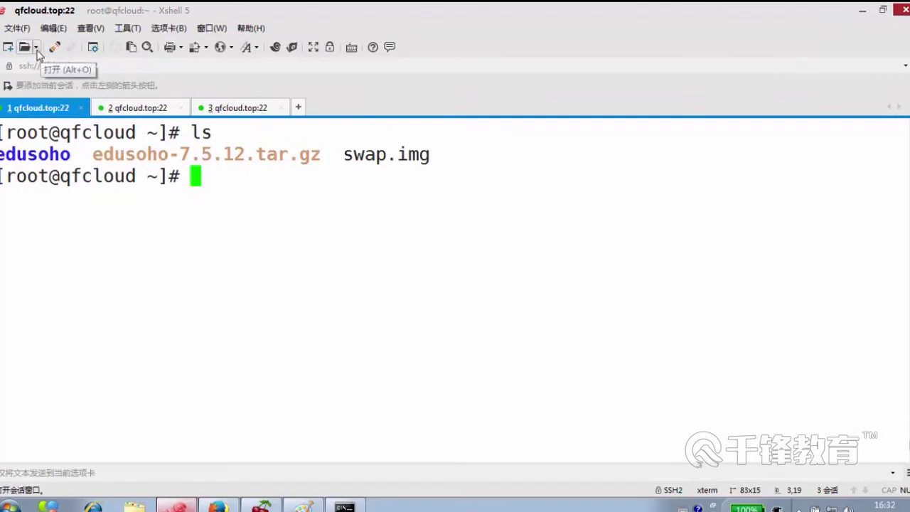
click(15, 30)
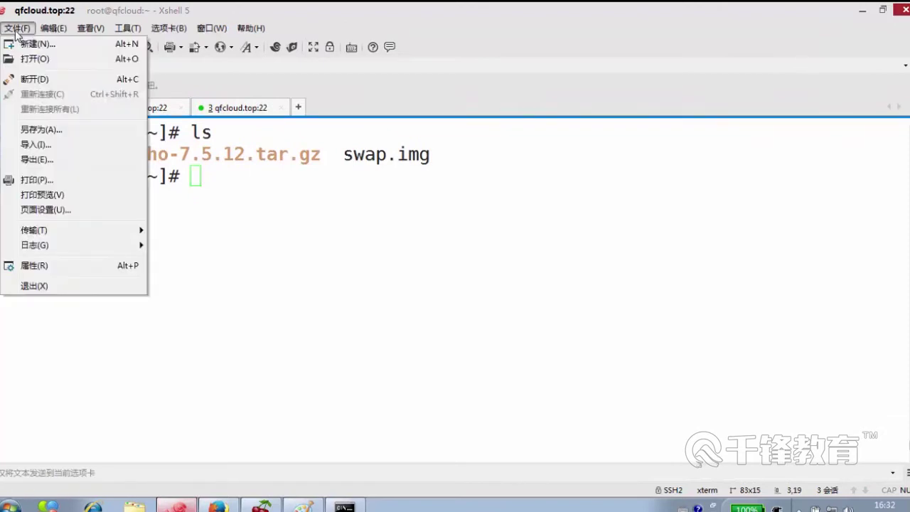
mouse_move(90, 232)
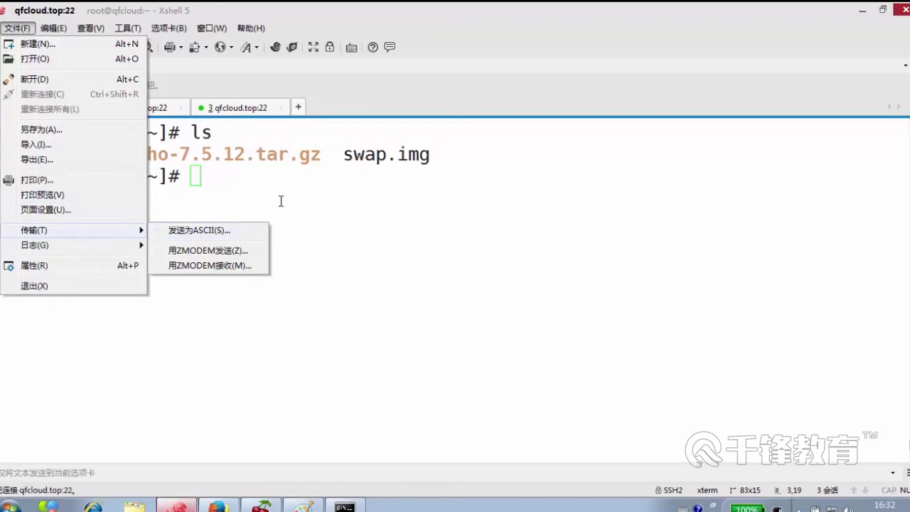
click(306, 193)
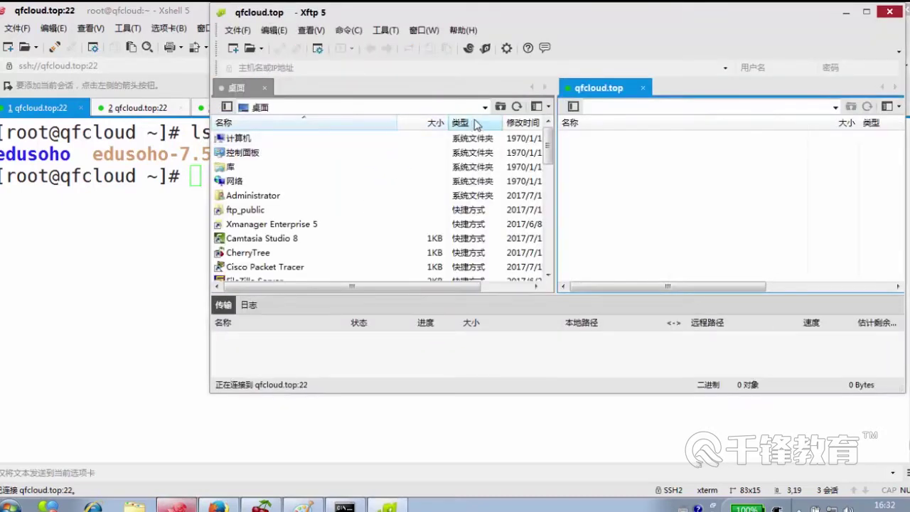
- Upload 214236069720162.zip from tianyun (D:) to the server's /root, then close Xftp
double_click(274, 139)
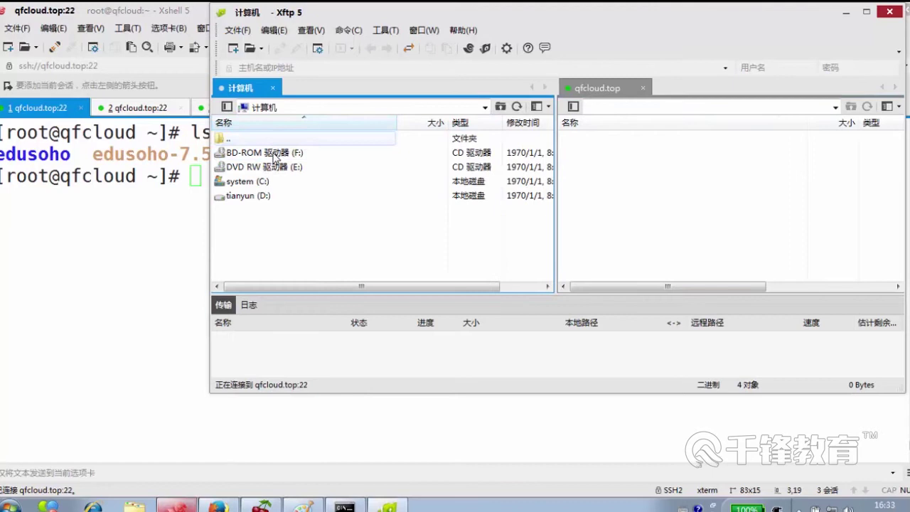
double_click(264, 195)
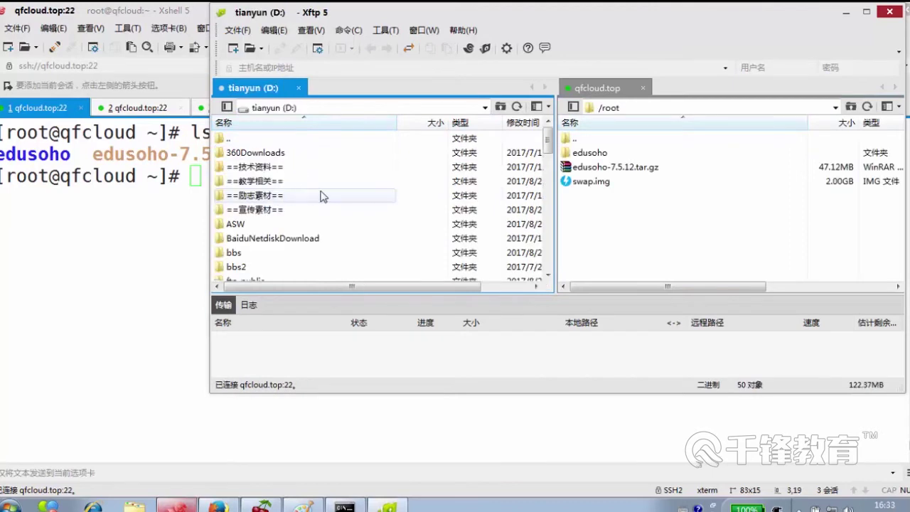
scroll(443, 213, down, 12)
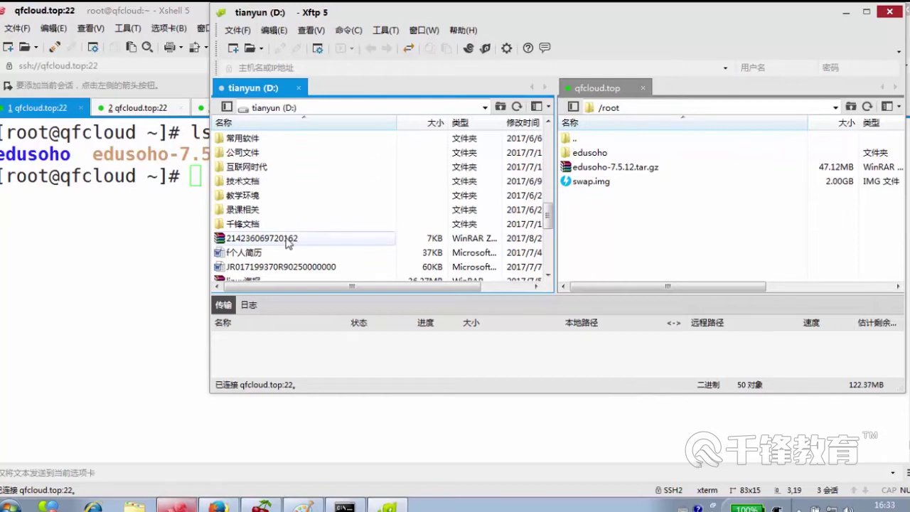
scroll(300, 244, down, 1)
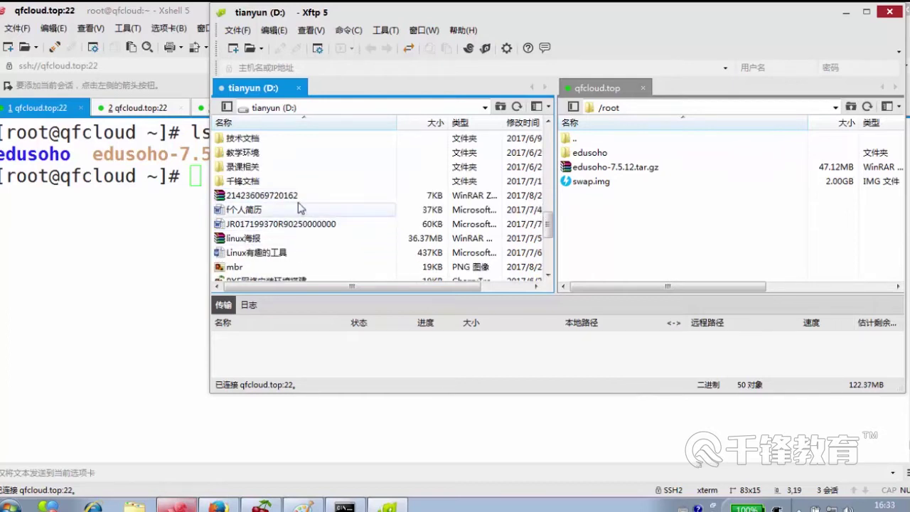
click(301, 201)
double_click(302, 201)
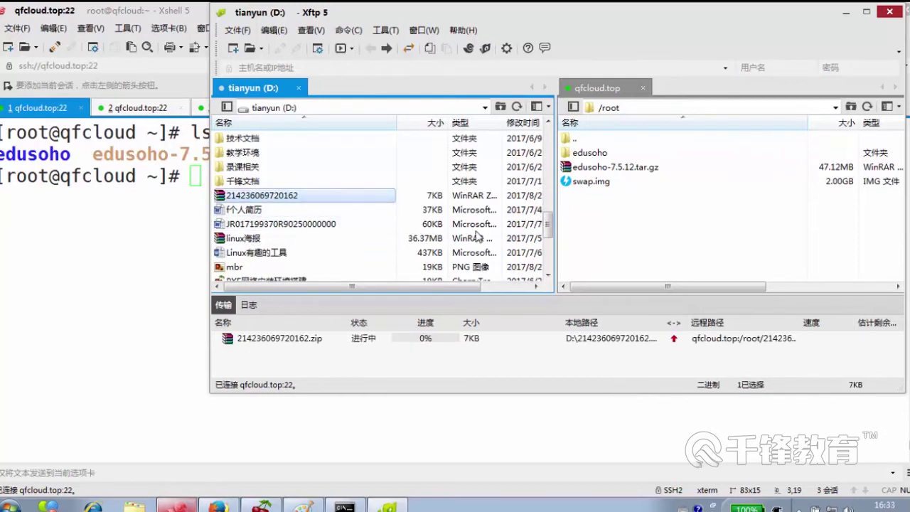
click(889, 12)
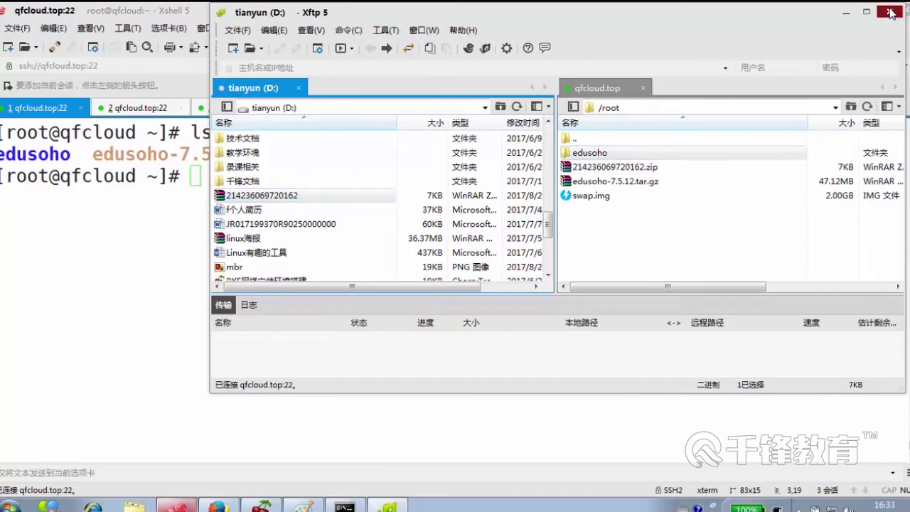
- Confirm exiting Xftp, enlarge and clear the terminal, and run ls to verify 214236069720162.zip in /root
click(535, 236)
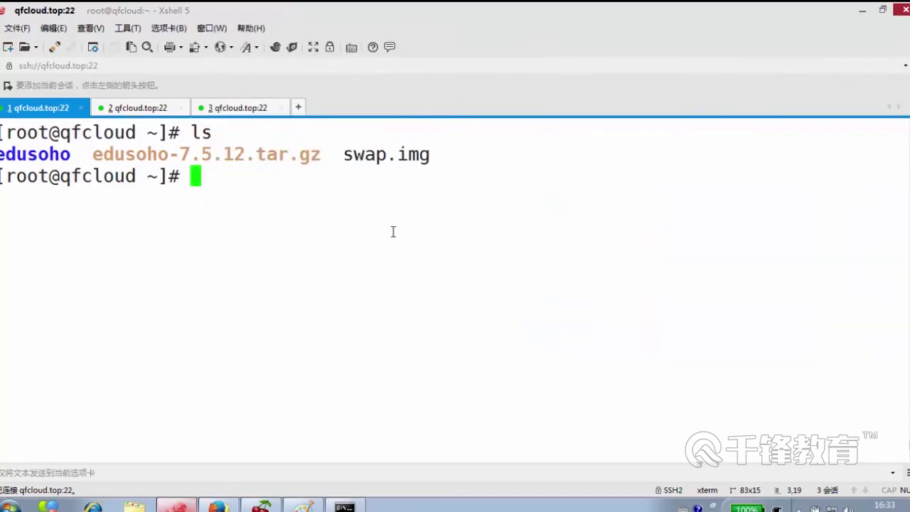
key(alt+s)
key(ctrl+l)
text(ls)
key(Return)
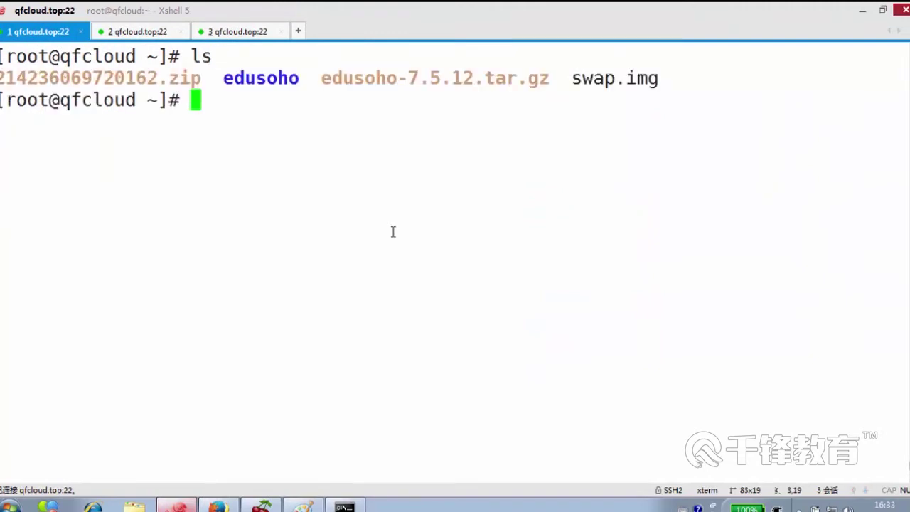
- Begin typing the unzip command, correcting typos along the way
text(u)
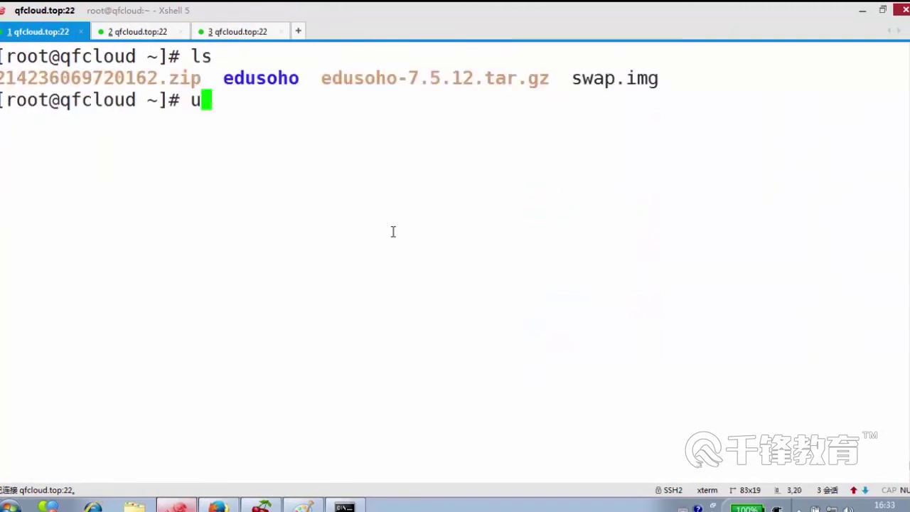
text(nzi)
key(BackSpace)
key(BackSpace)
key(BackSpace)
text(nzi)
key(BackSpace)
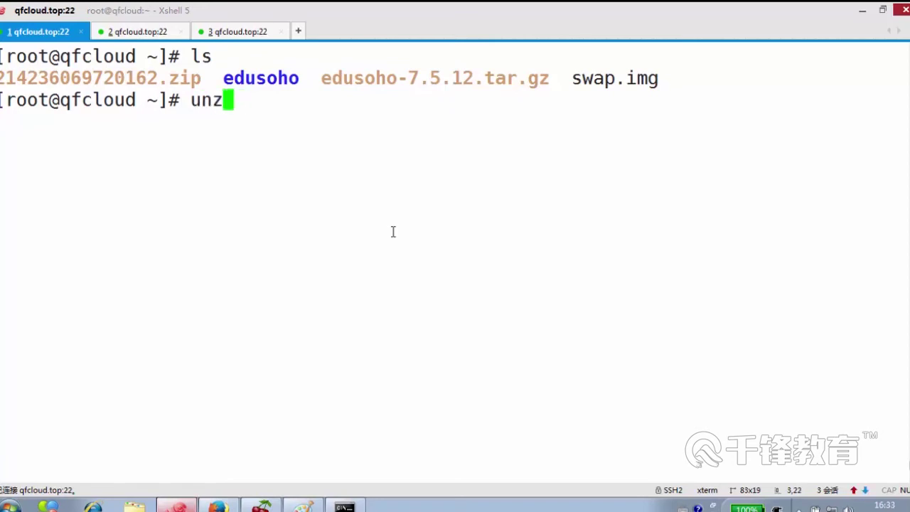